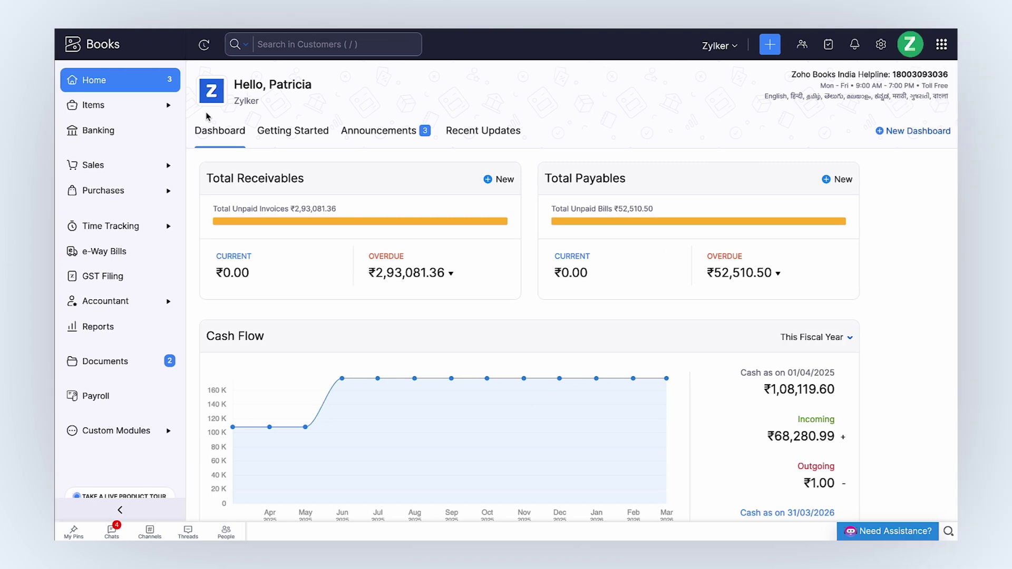
# Create a new business customer with the primary contact name and currency USD, and save it
pyautogui.click(169, 165)
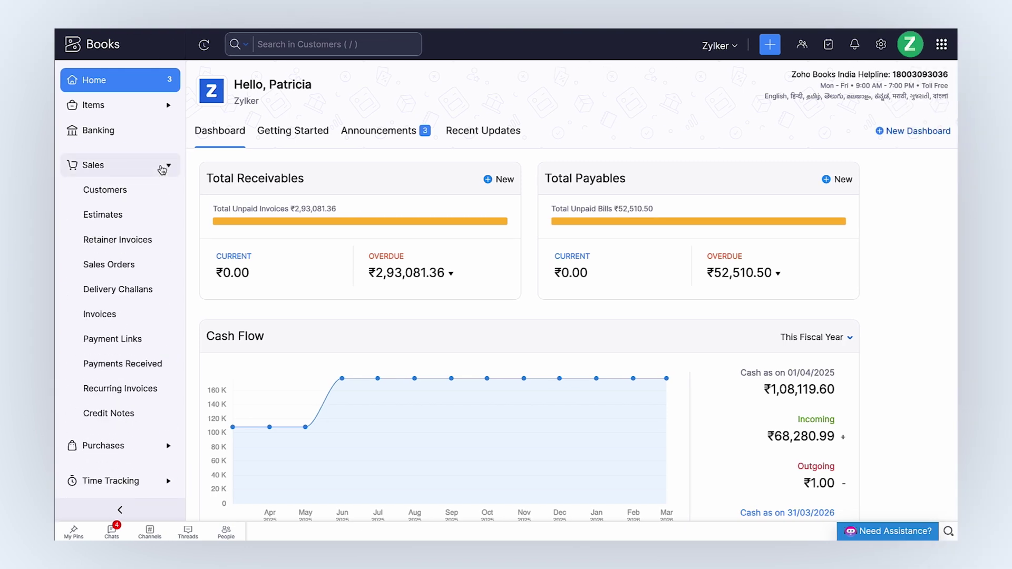
pyautogui.click(157, 187)
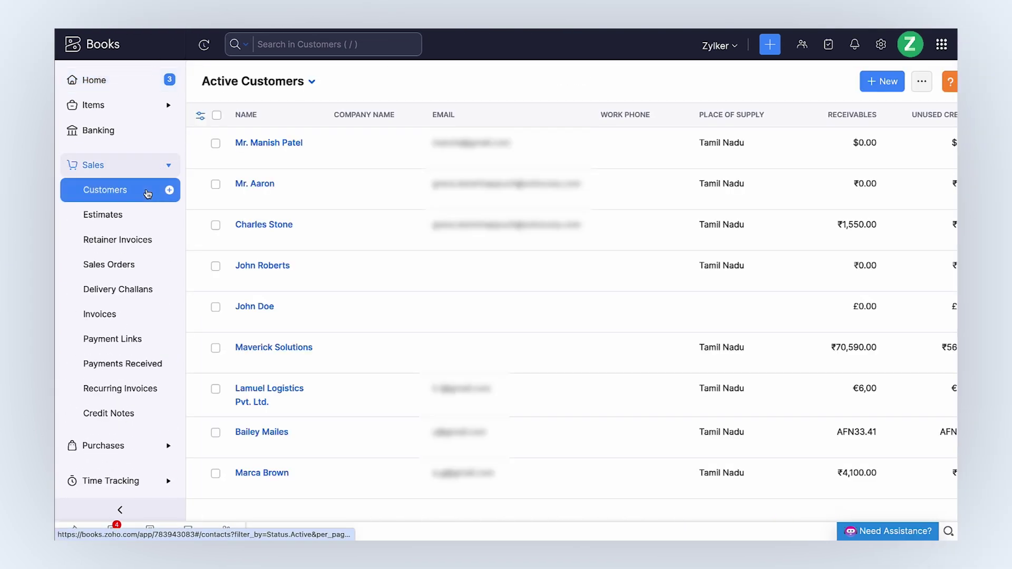
pyautogui.click(168, 194)
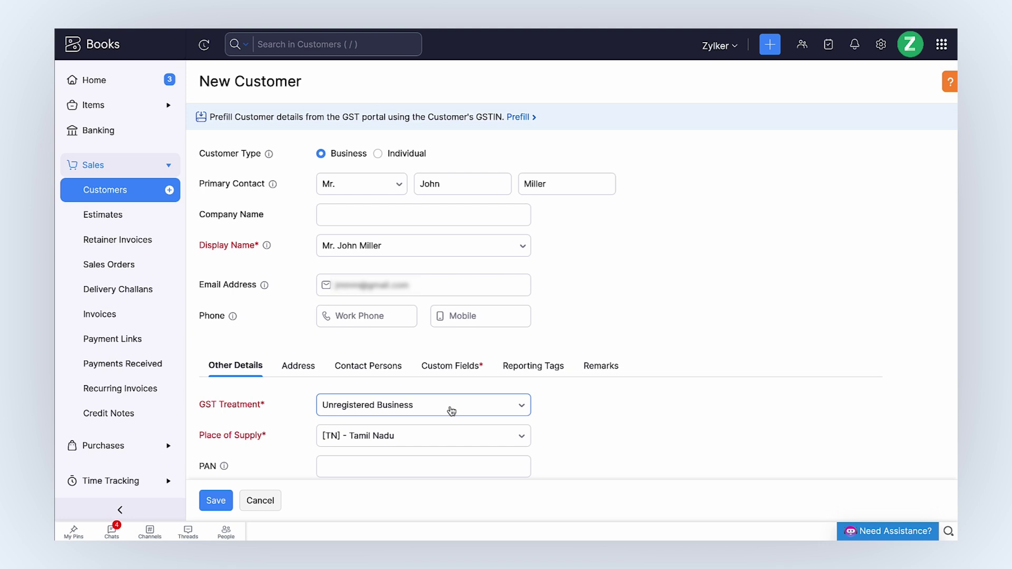
pyautogui.scroll(-6, 452, 411)
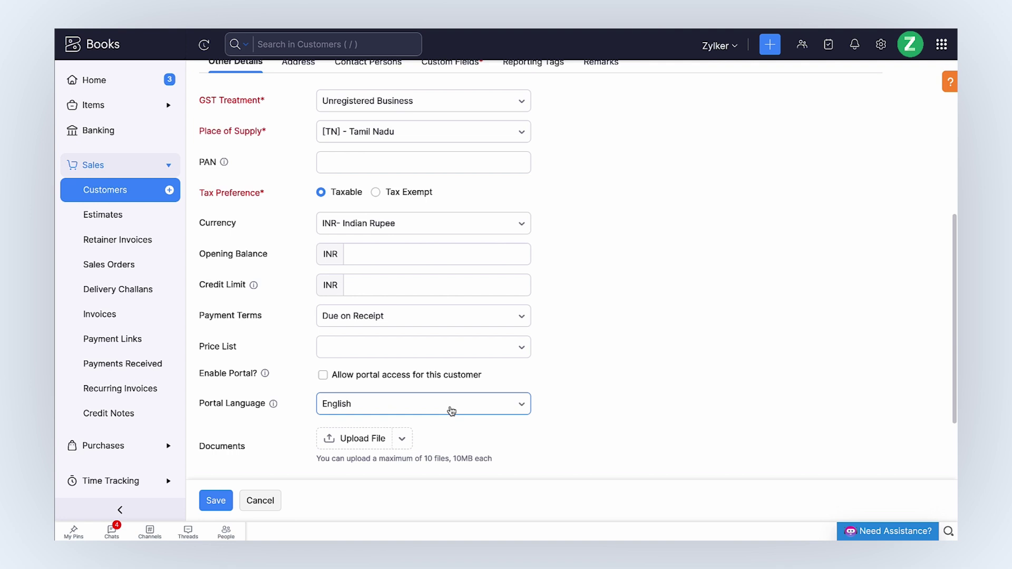
pyautogui.click(453, 228)
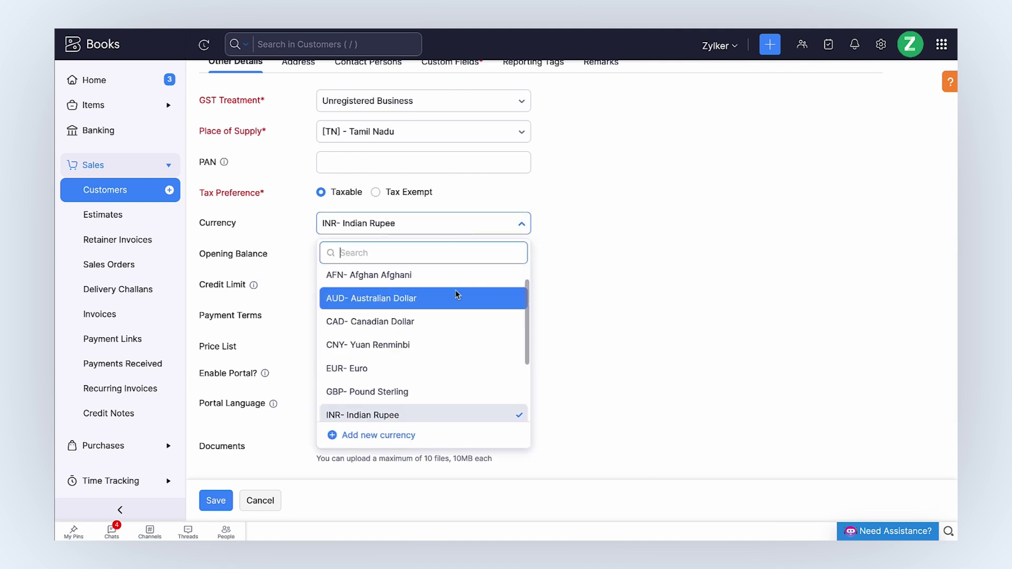
pyautogui.scroll(-2, 457, 295)
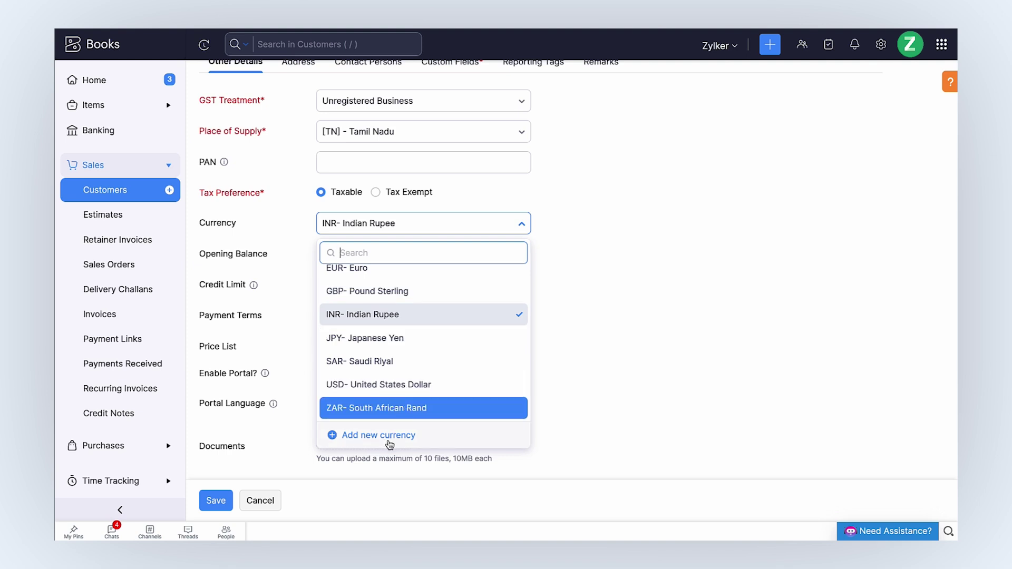
pyautogui.click(444, 388)
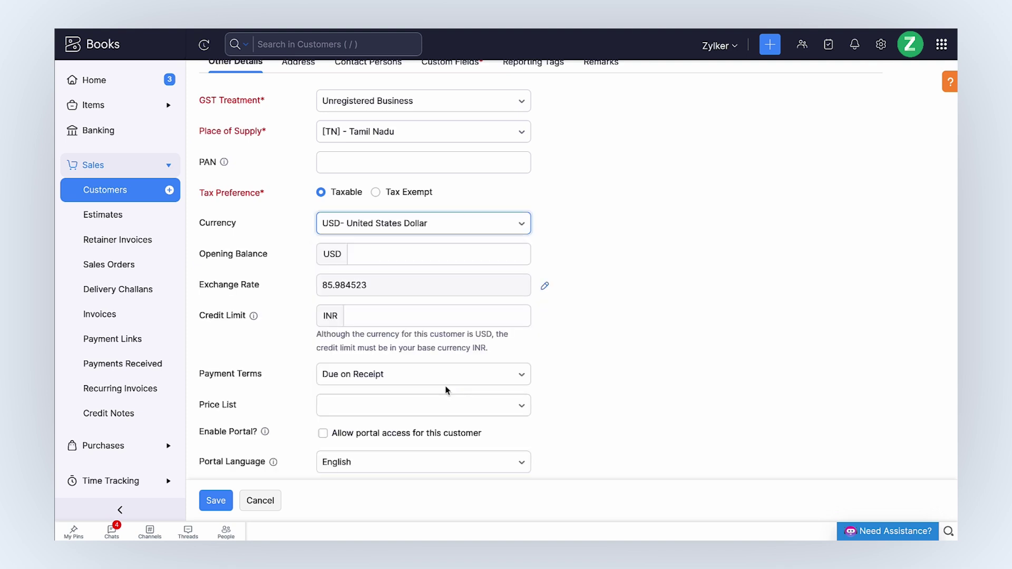
pyautogui.click(218, 501)
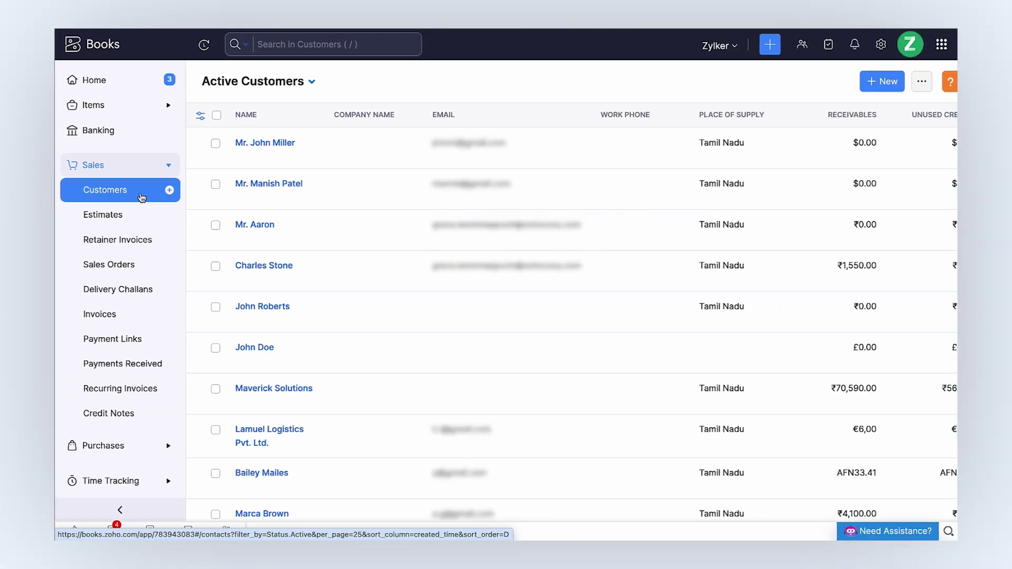
# From the new USD customer's record, start a new invoice for them
pyautogui.click(418, 152)
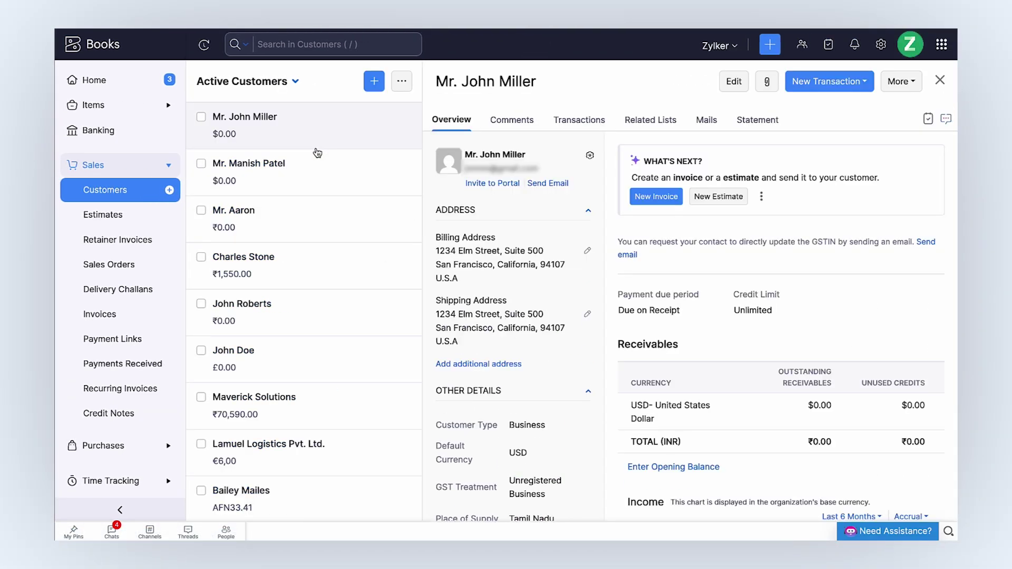
pyautogui.click(804, 85)
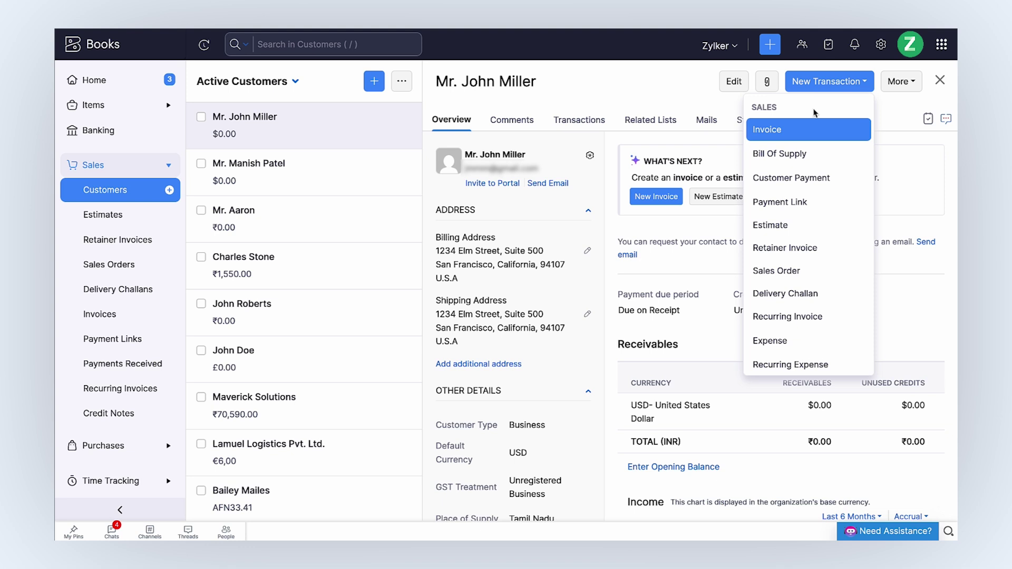
pyautogui.click(824, 131)
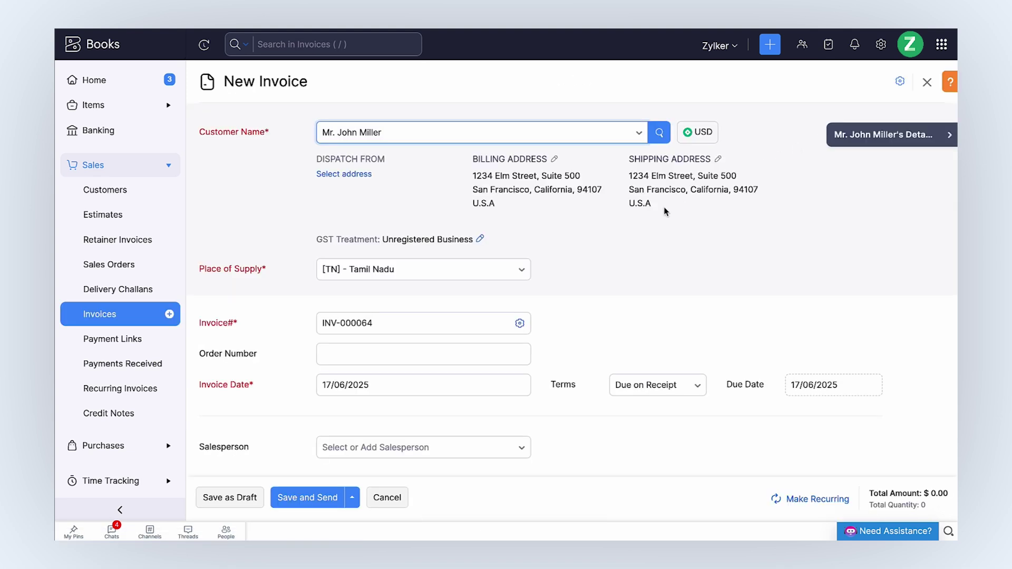
# Add one Dell Laptop at 755.95 with GST5 as the invoice's first line item
pyautogui.scroll(-6, 613, 234)
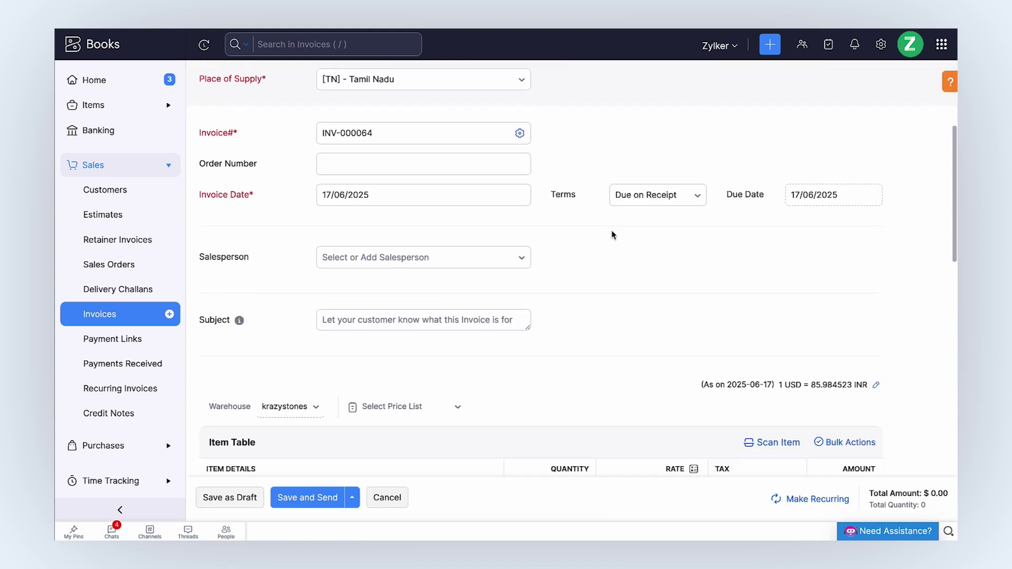
pyautogui.scroll(-2, 612, 235)
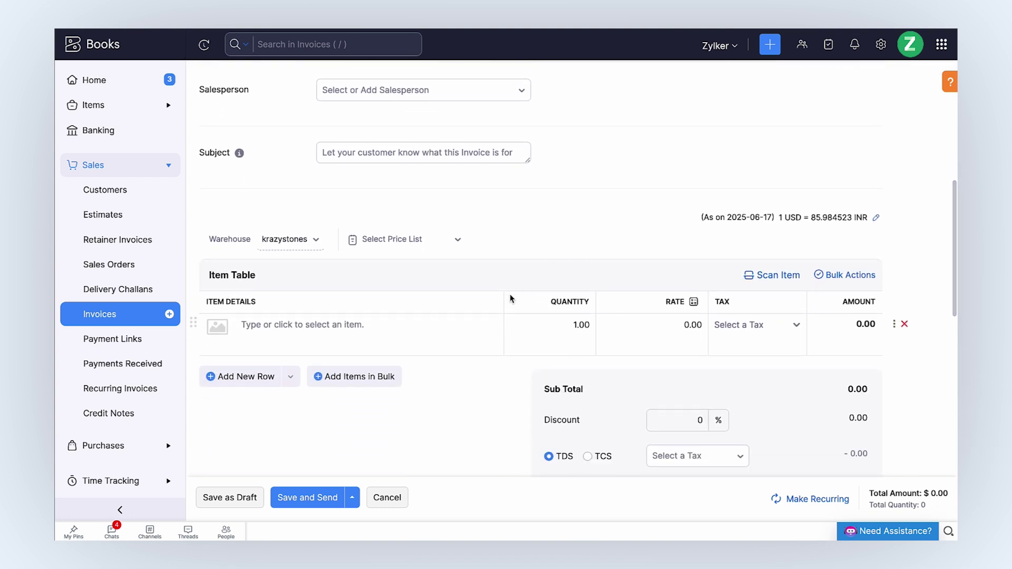
pyautogui.click(467, 317)
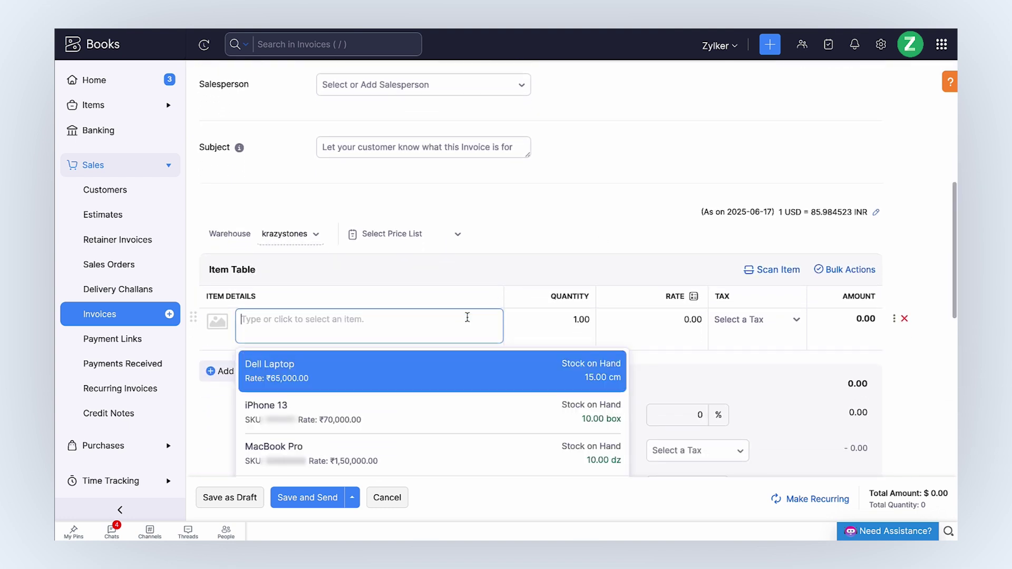
pyautogui.click(433, 368)
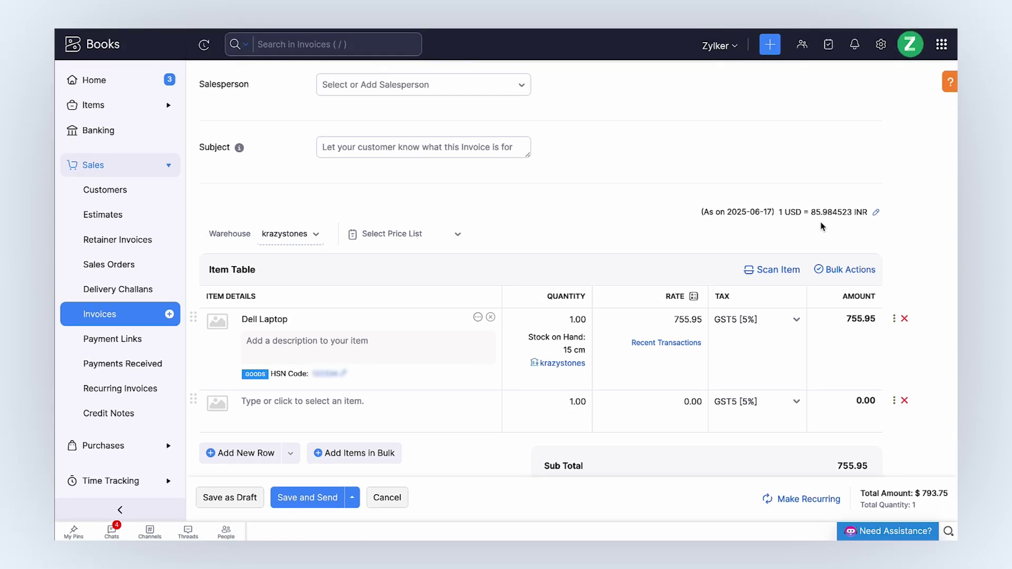
# Save and email invoice INV-000064 to the customer, then return to the All Invoices list
pyautogui.click(317, 497)
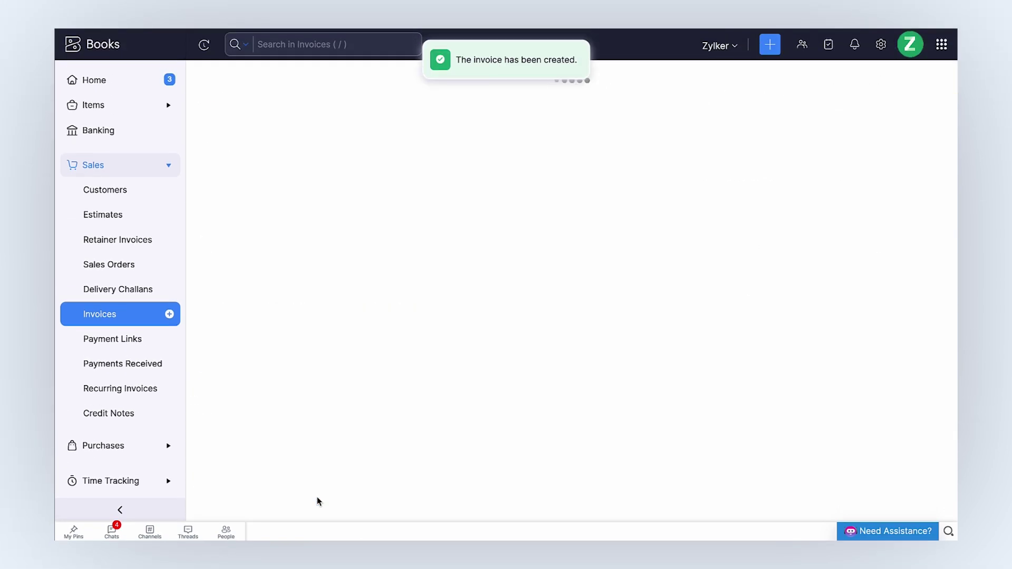
pyautogui.scroll(-3, 317, 497)
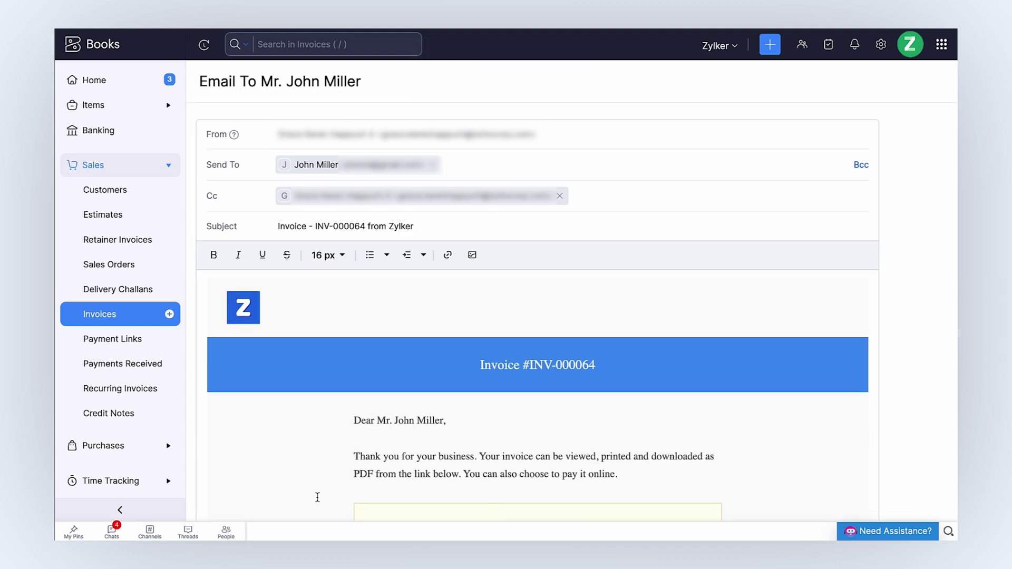
pyautogui.scroll(-10, 318, 497)
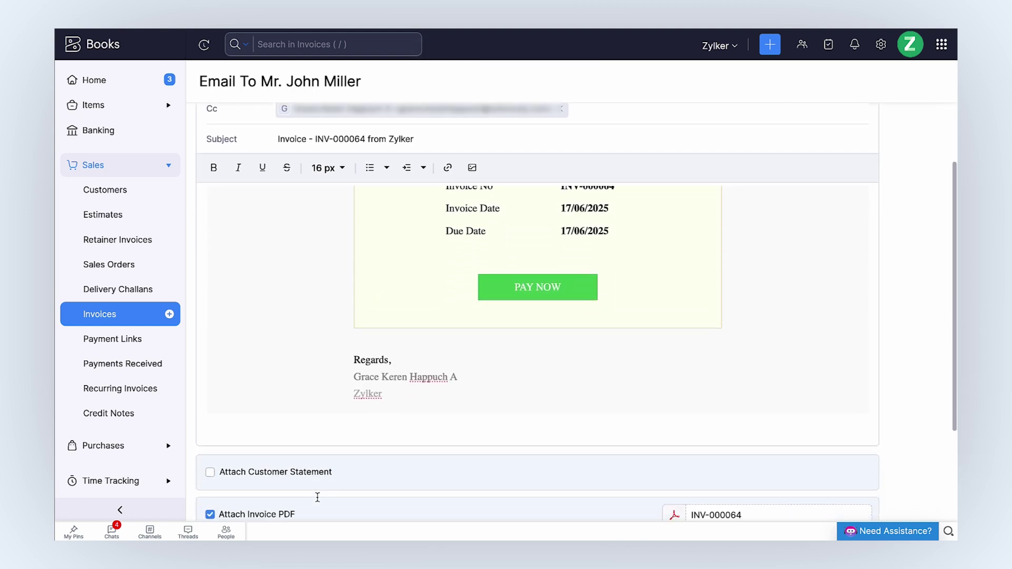
pyautogui.click(215, 489)
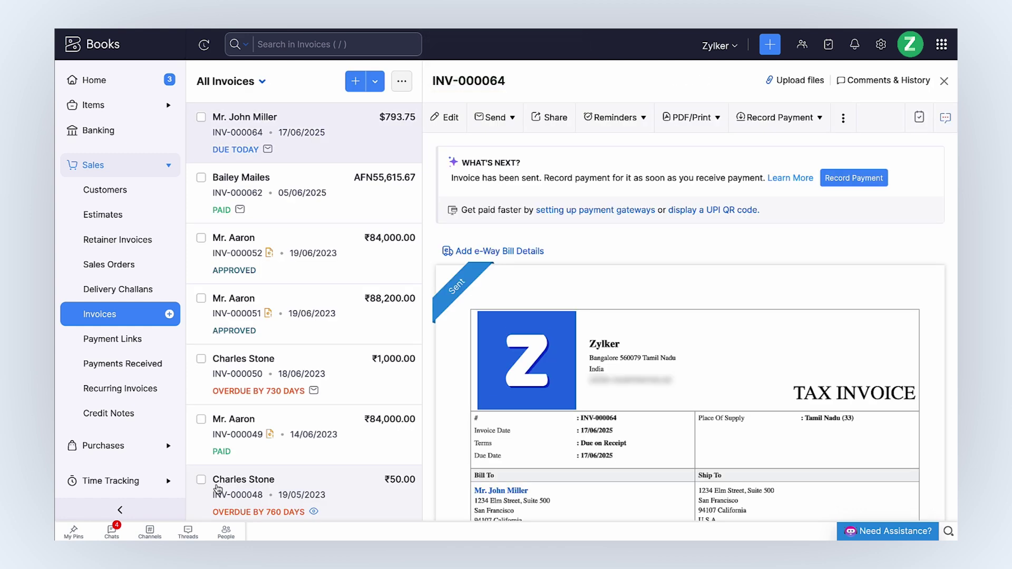
pyautogui.scroll(-1, 457, 429)
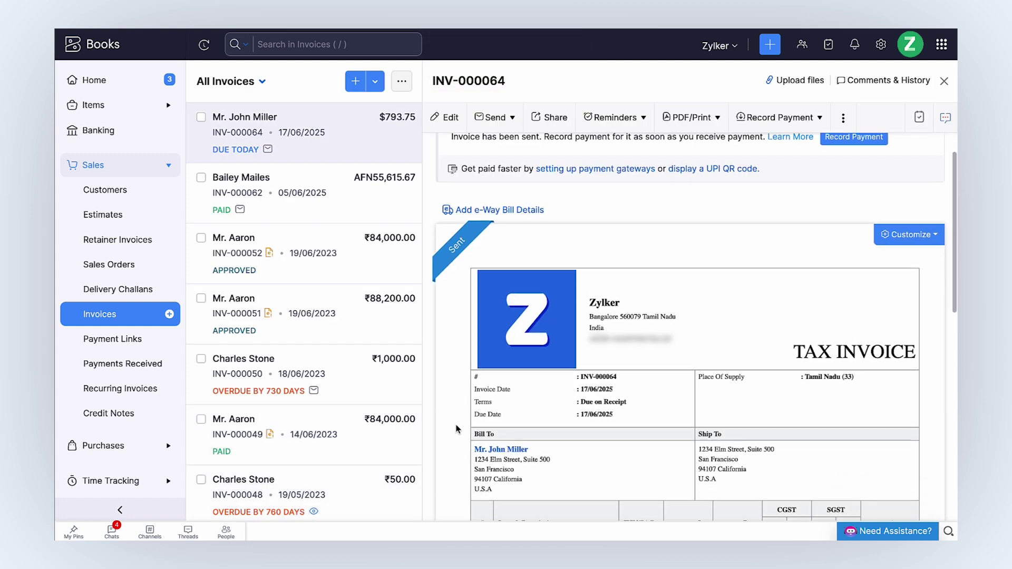
pyautogui.scroll(-5, 458, 430)
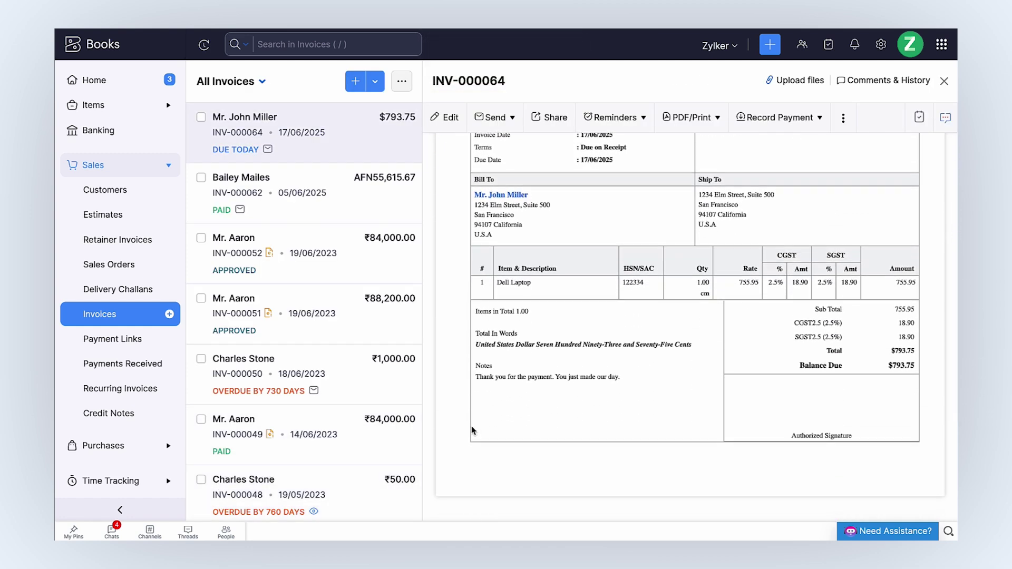
pyautogui.click(150, 314)
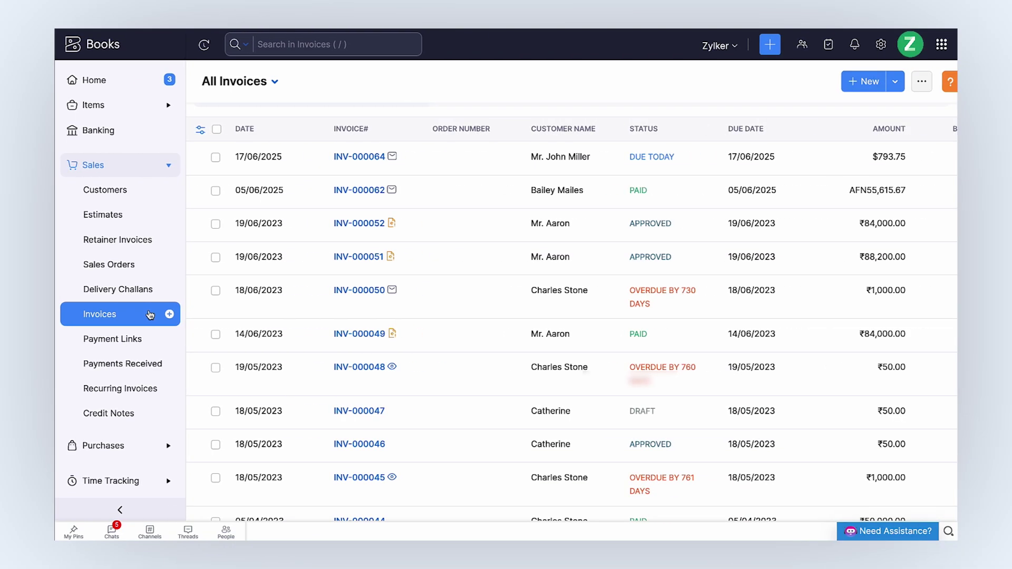
# Record a $793.75 Bank Transfer payment on INV-000064 into Bank of Baroda (USD), dated 20/06/2025
pyautogui.click(961, 165)
pyautogui.click(851, 178)
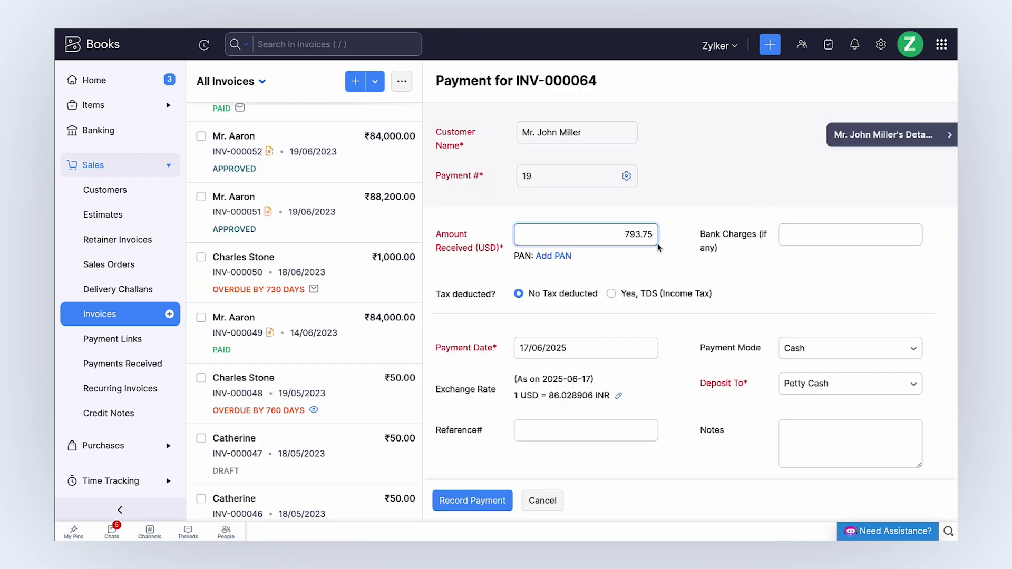
pyautogui.click(867, 344)
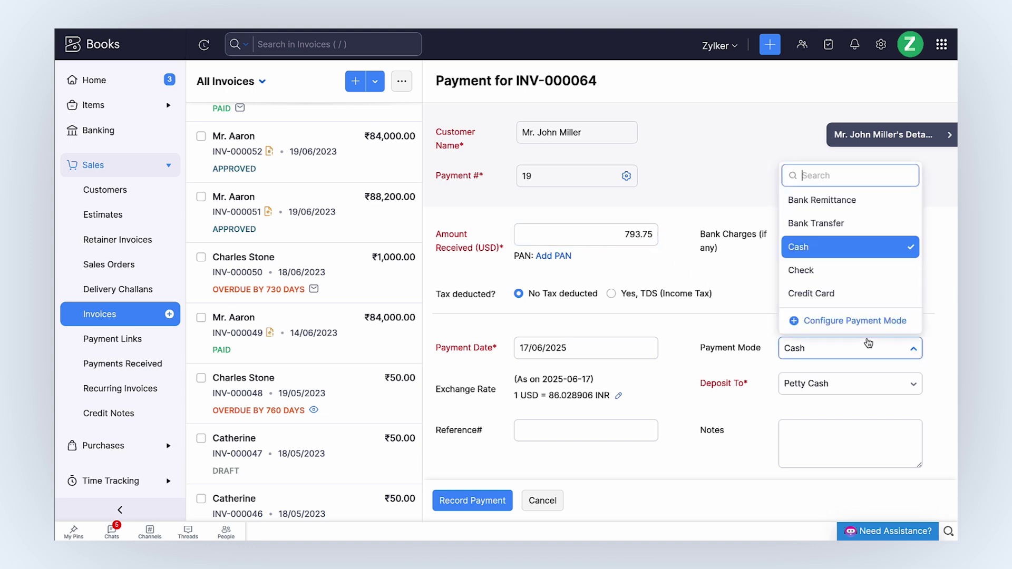
pyautogui.click(817, 223)
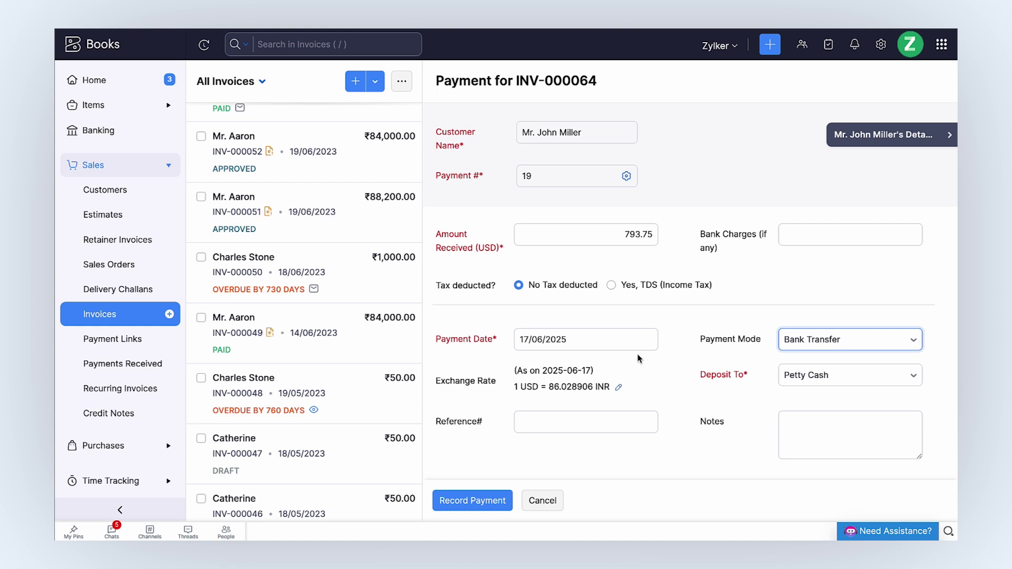
pyautogui.click(887, 378)
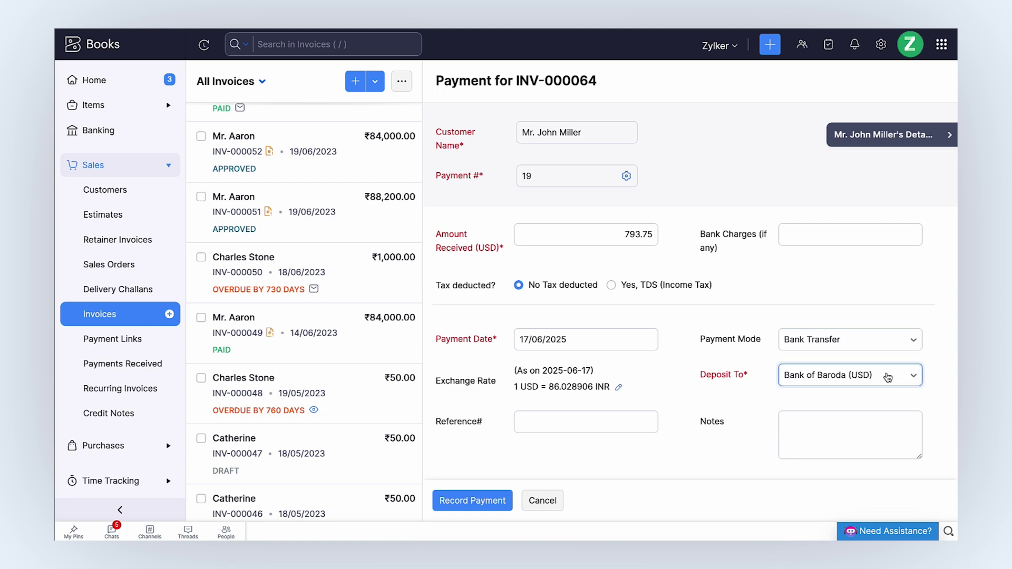
pyautogui.click(623, 342)
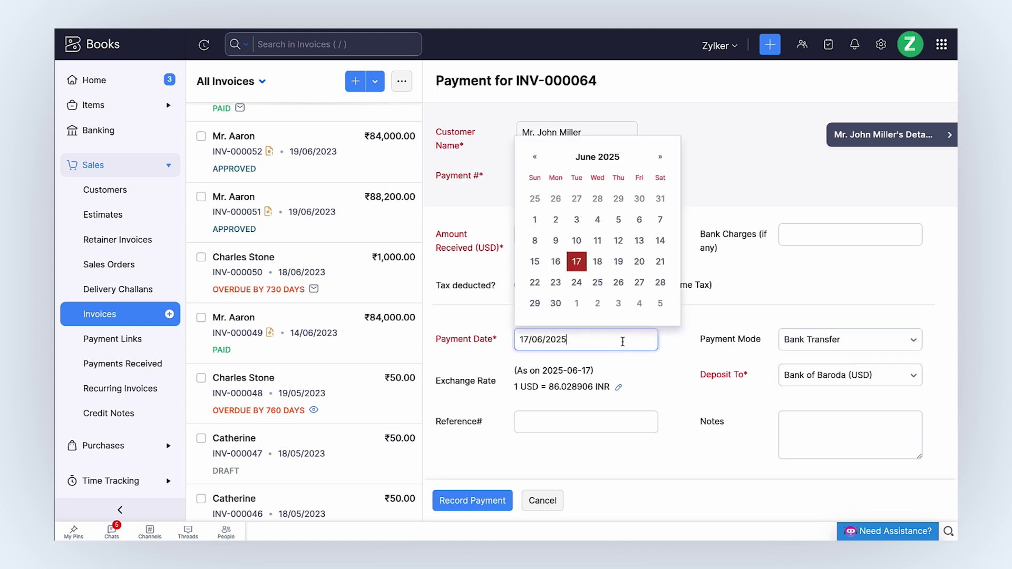
pyautogui.click(632, 259)
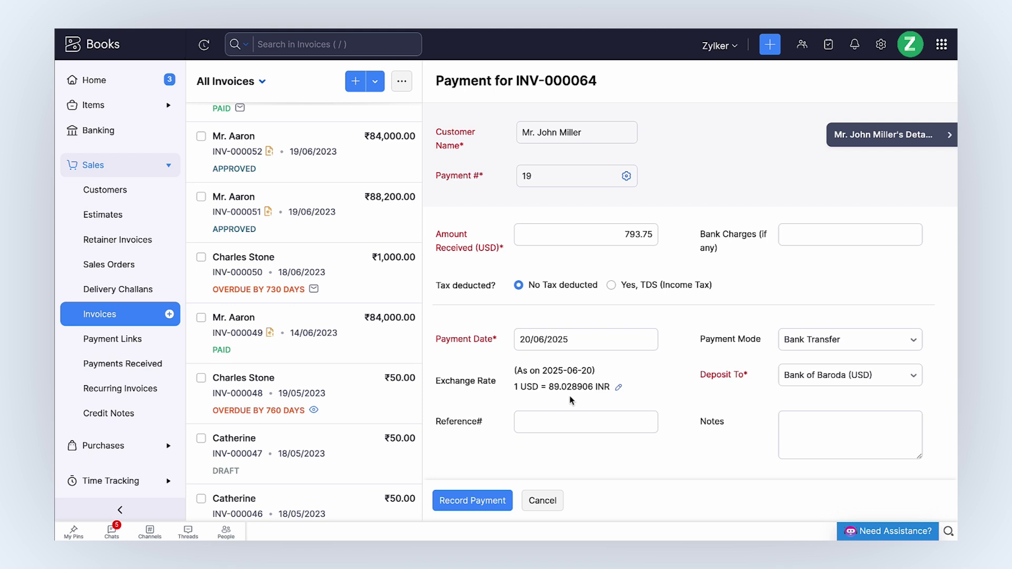
pyautogui.click(486, 498)
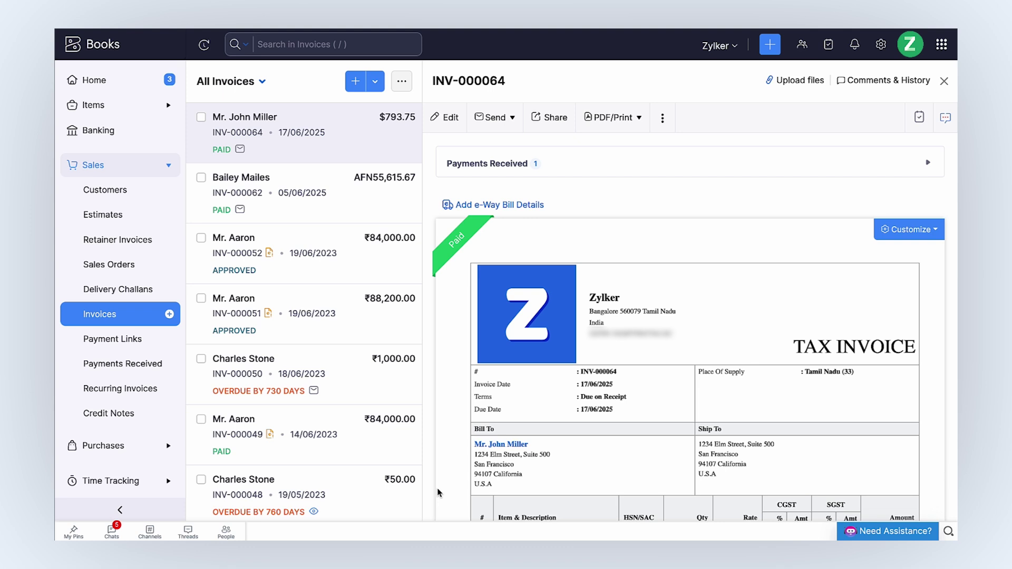
# Open payment 19 from INV-000064 and review its journal, including the exchange gain or loss line
pyautogui.click(541, 174)
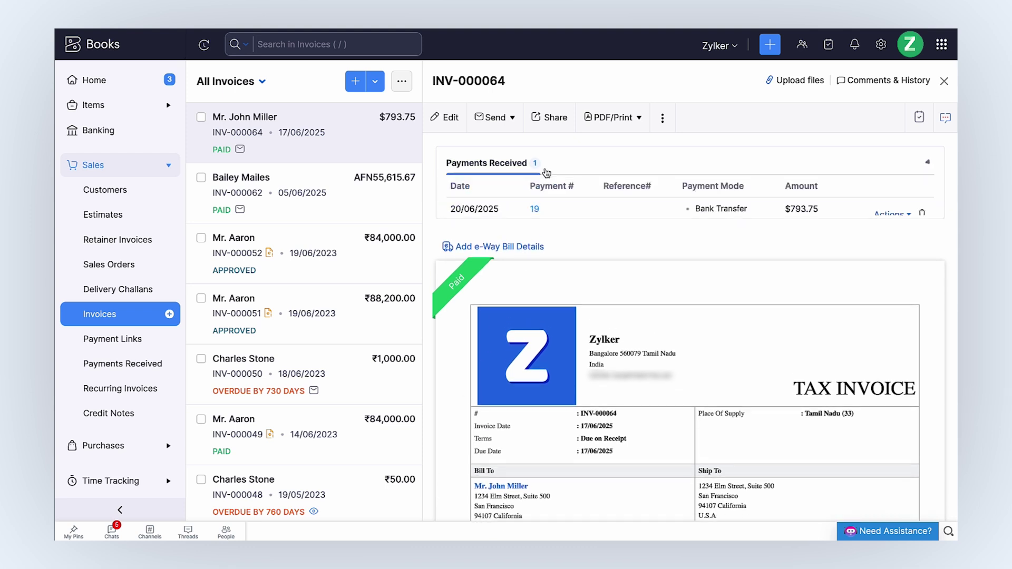
pyautogui.click(536, 209)
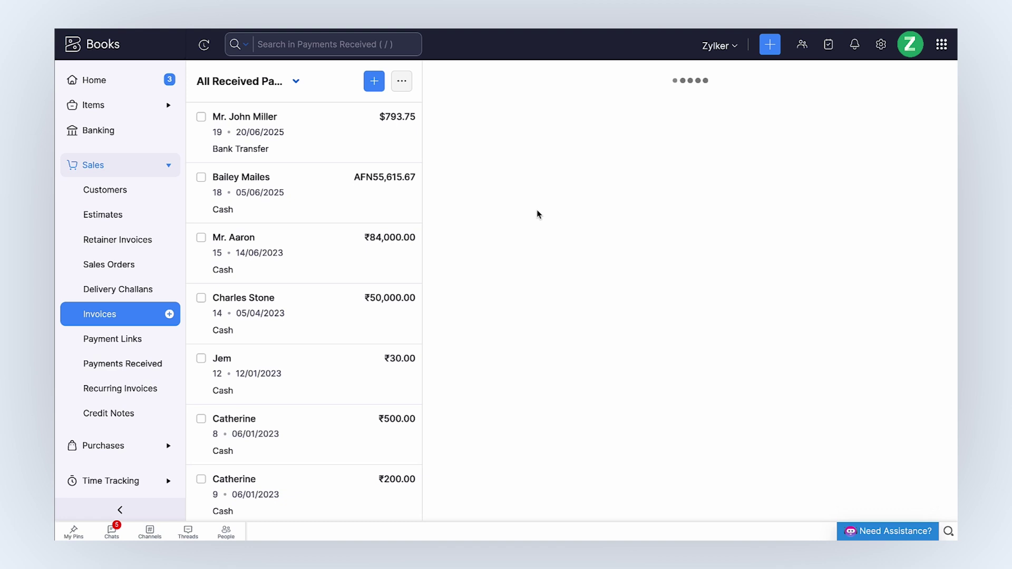
pyautogui.scroll(-7, 536, 210)
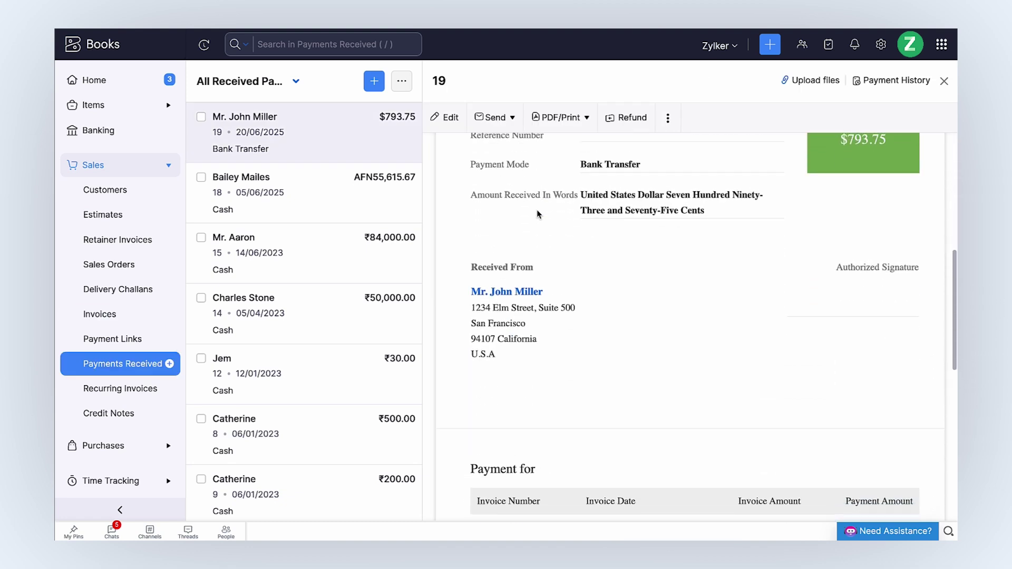
pyautogui.scroll(-8, 538, 214)
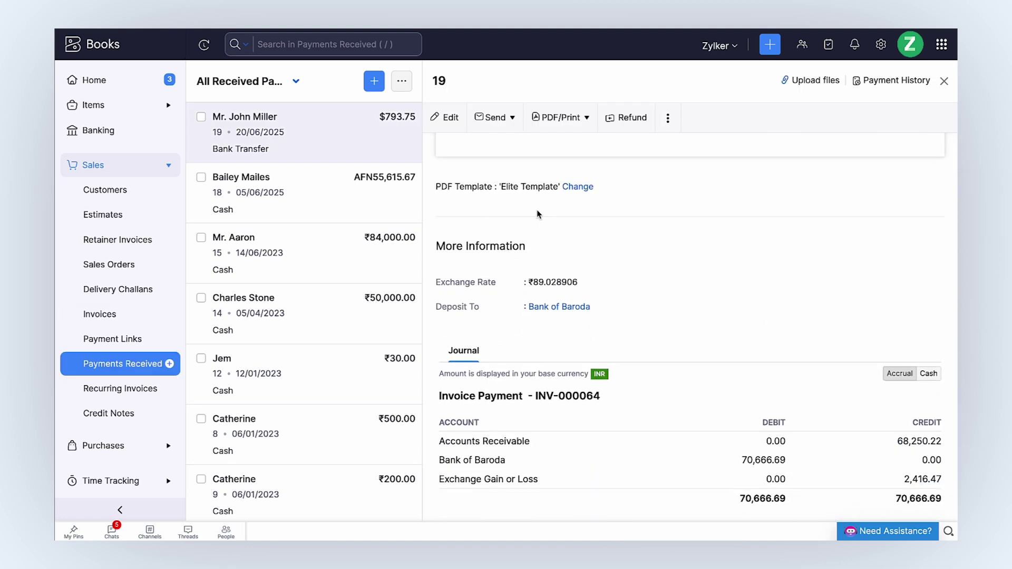
pyautogui.scroll(-1, 537, 213)
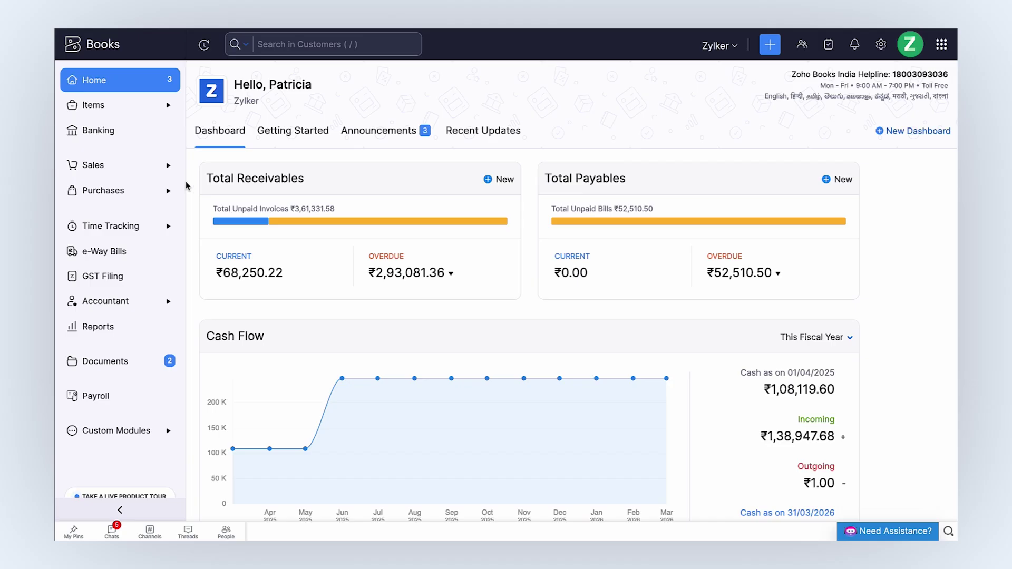
# In Bank of Baroda, select the $793.75 customer payment as a match for the 17/06/2025 $800.23 deposit
pyautogui.click(145, 134)
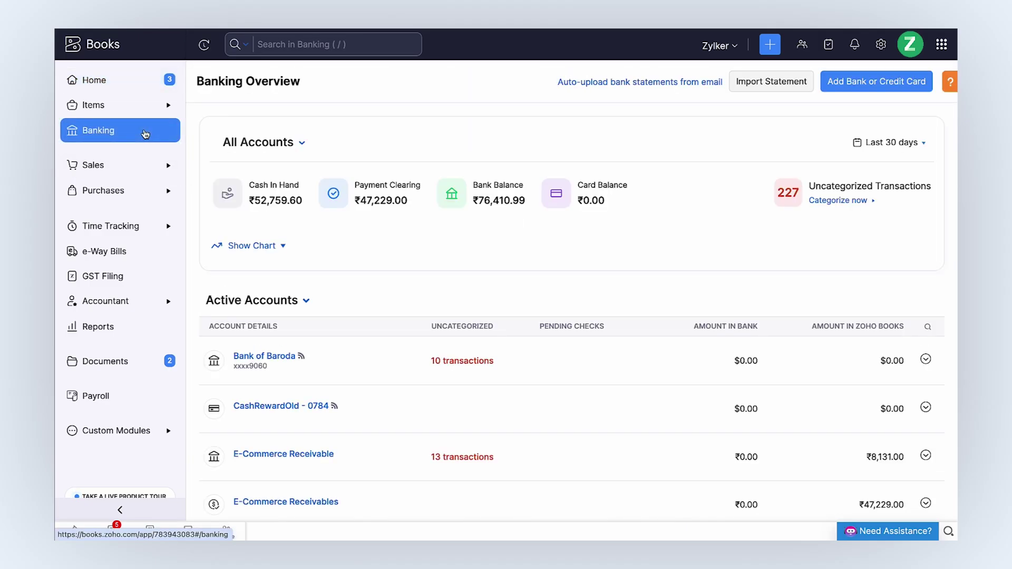
pyautogui.click(277, 365)
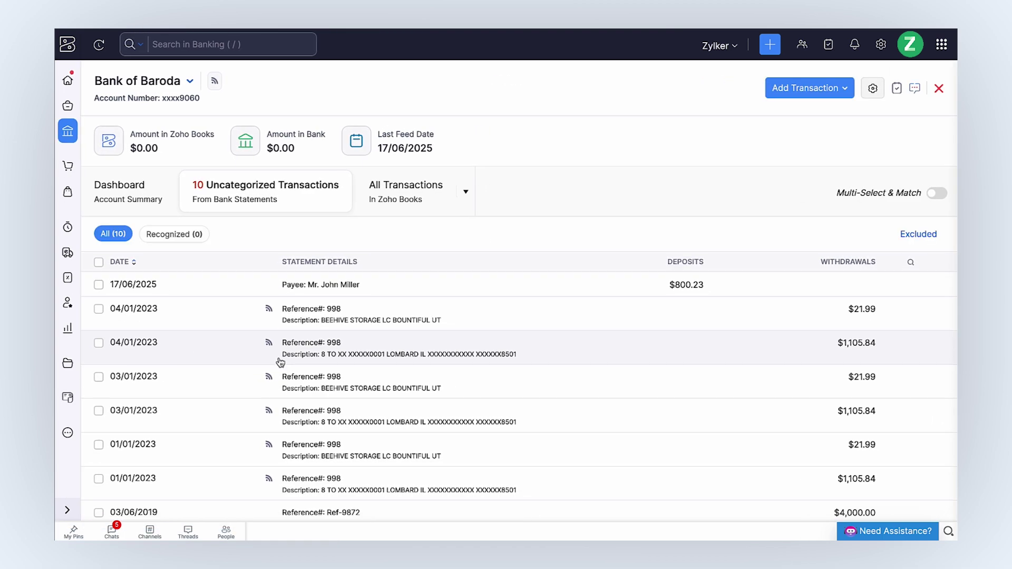
pyautogui.click(361, 289)
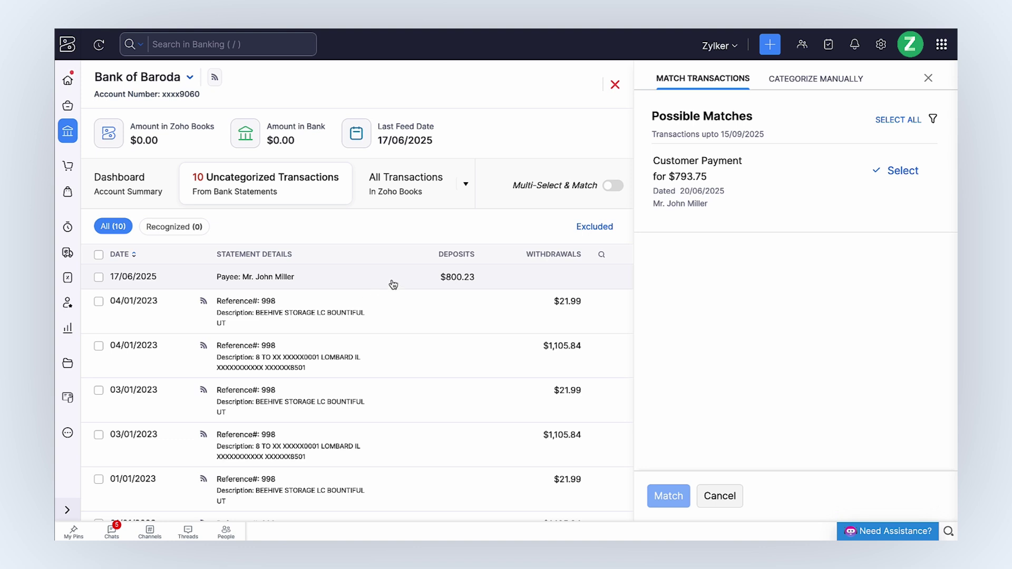
pyautogui.click(869, 171)
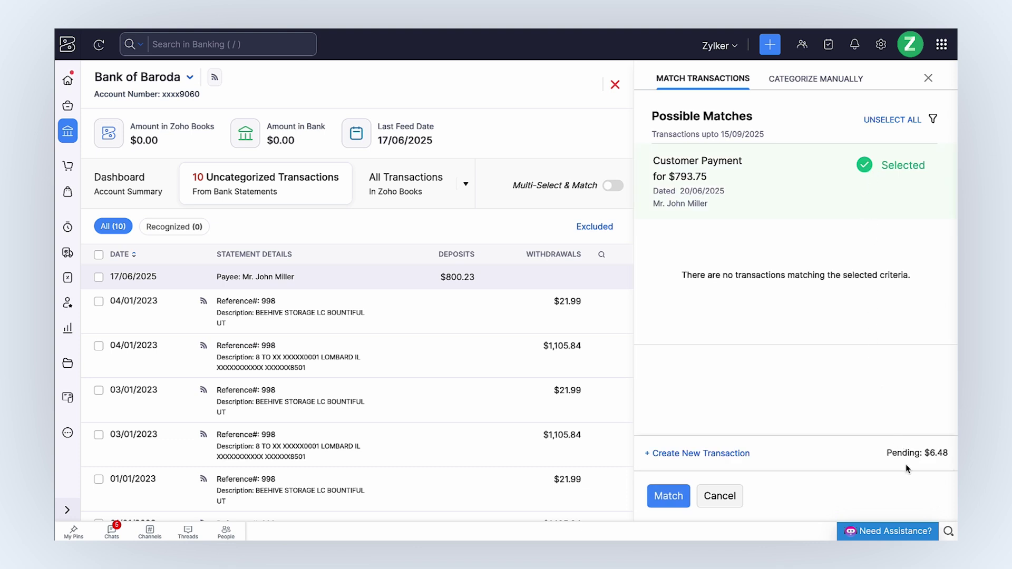
# Create a $6.48 deposit to General Income to cover the remaining difference
pyautogui.click(717, 459)
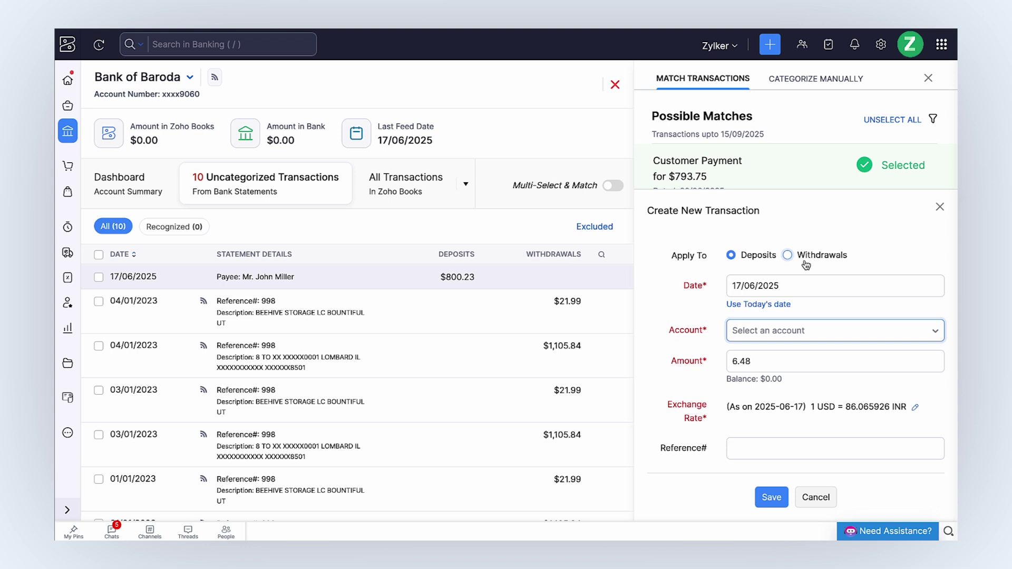
pyautogui.click(767, 259)
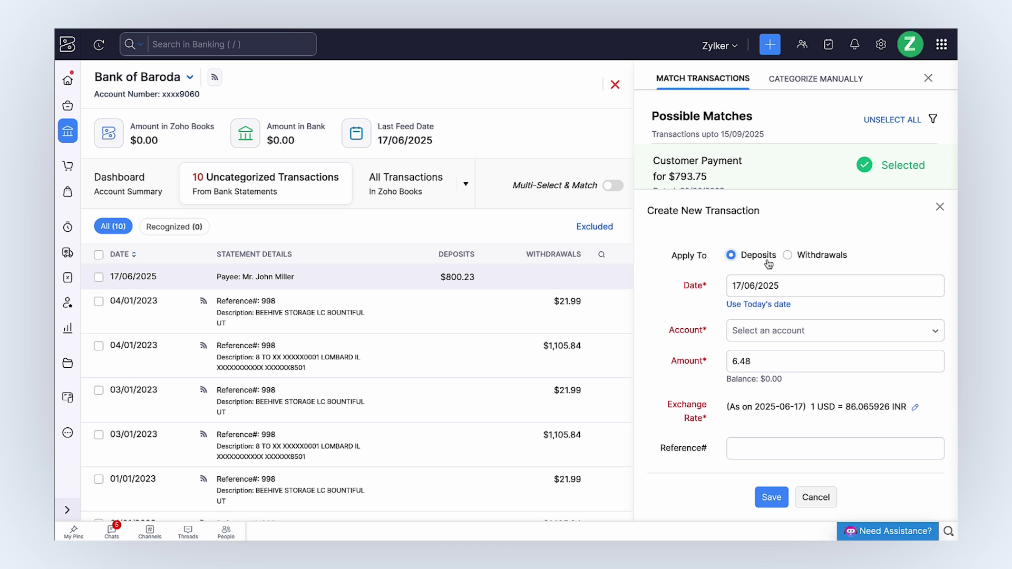
pyautogui.click(790, 330)
pyautogui.press('Down')
pyautogui.press('Return')
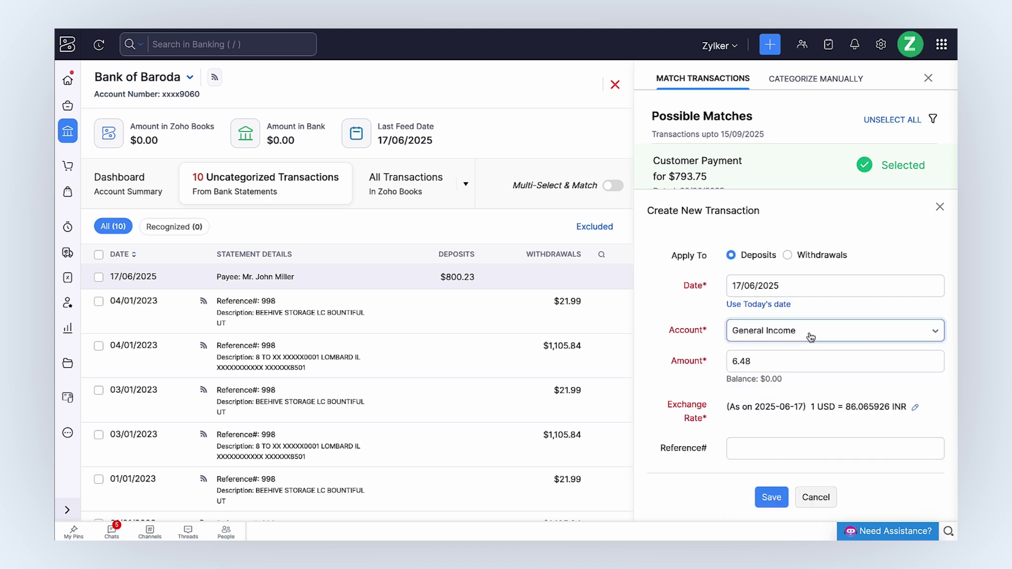
pyautogui.click(789, 361)
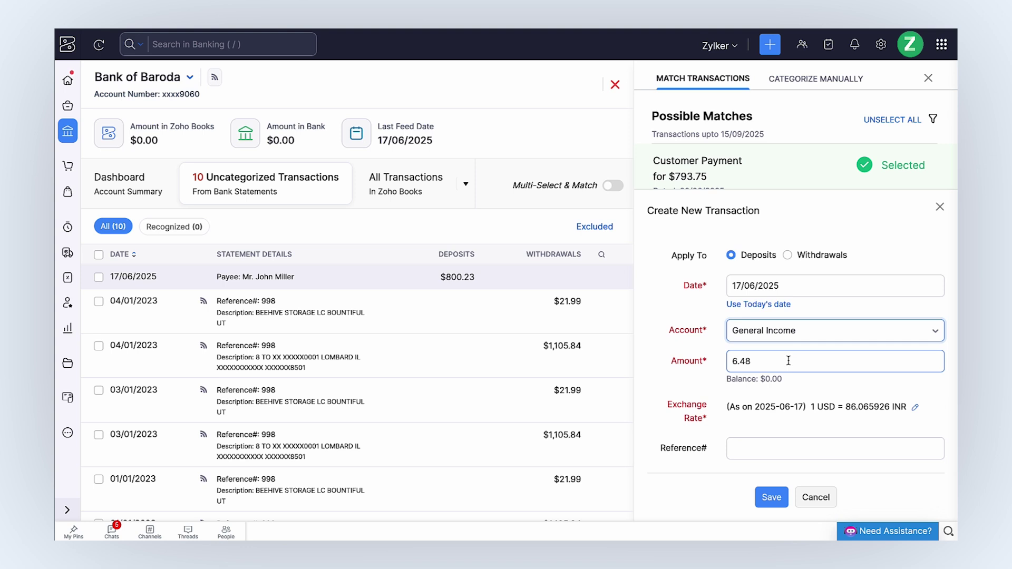
pyautogui.click(776, 499)
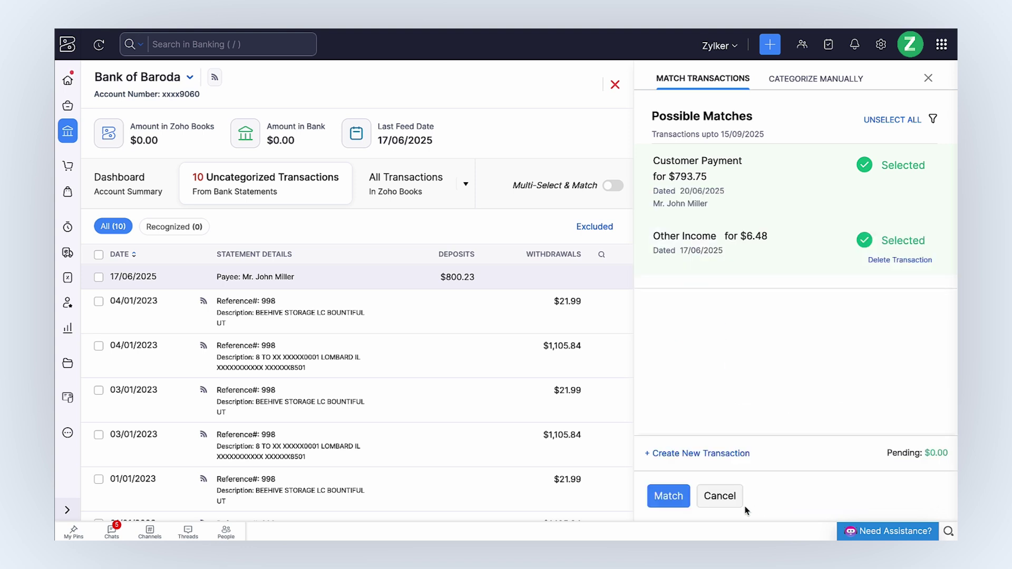
# Confirm the match, then view the journal of the 20/06/2025 customer payment under All Transactions
pyautogui.click(674, 503)
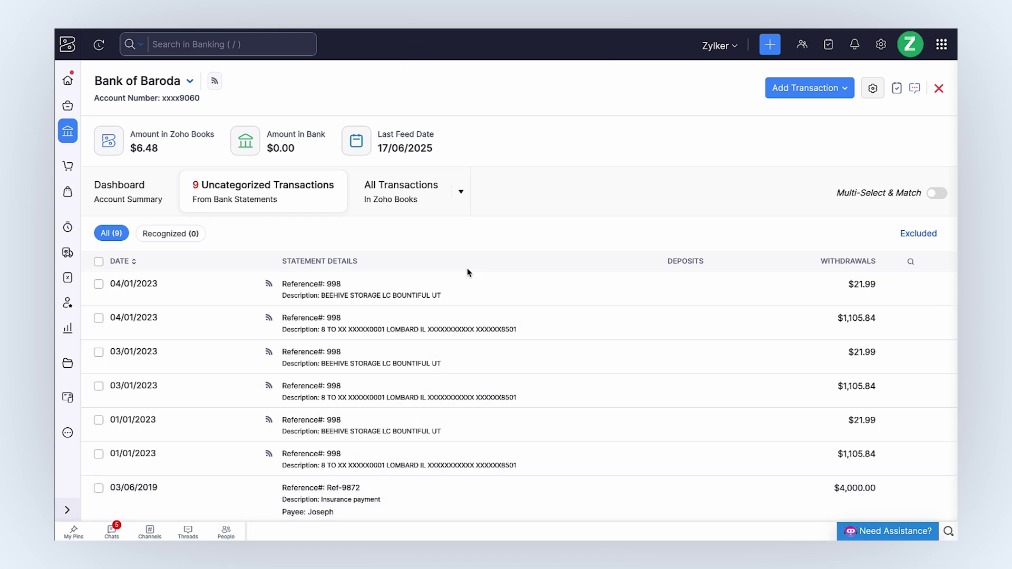
pyautogui.click(412, 206)
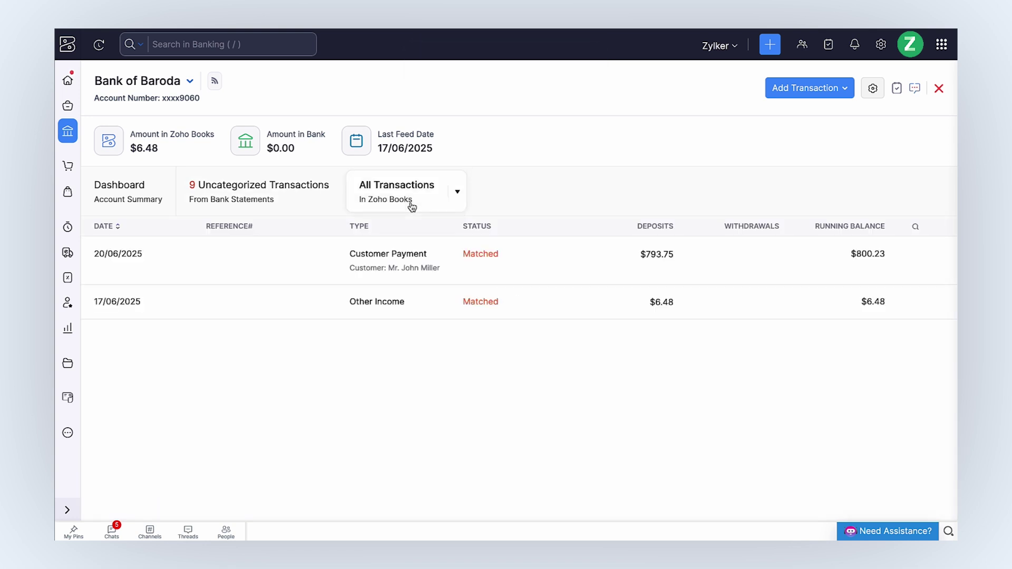
pyautogui.click(475, 271)
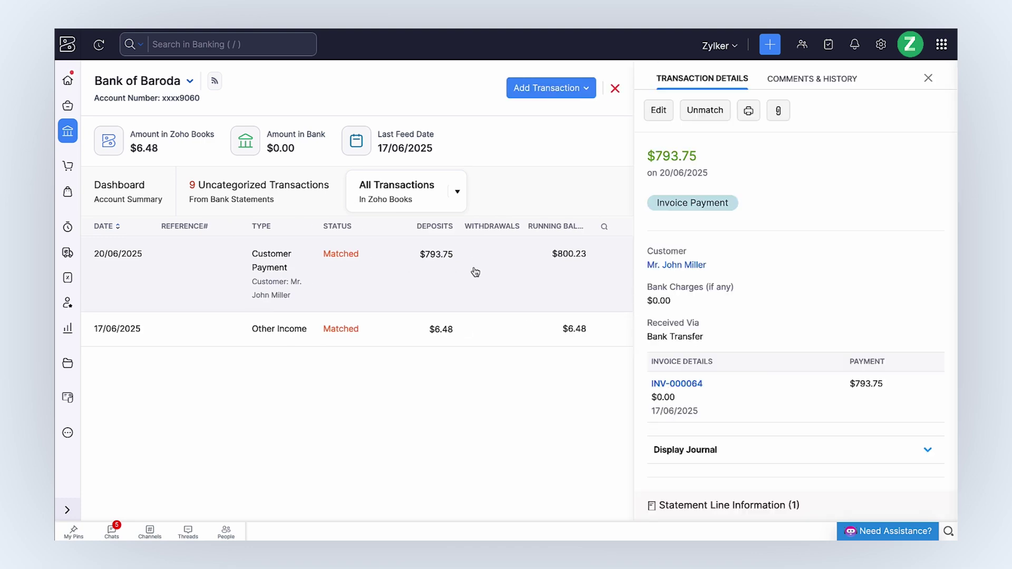
pyautogui.click(762, 447)
pyautogui.scroll(-1, 764, 447)
pyautogui.scroll(-1, 764, 447)
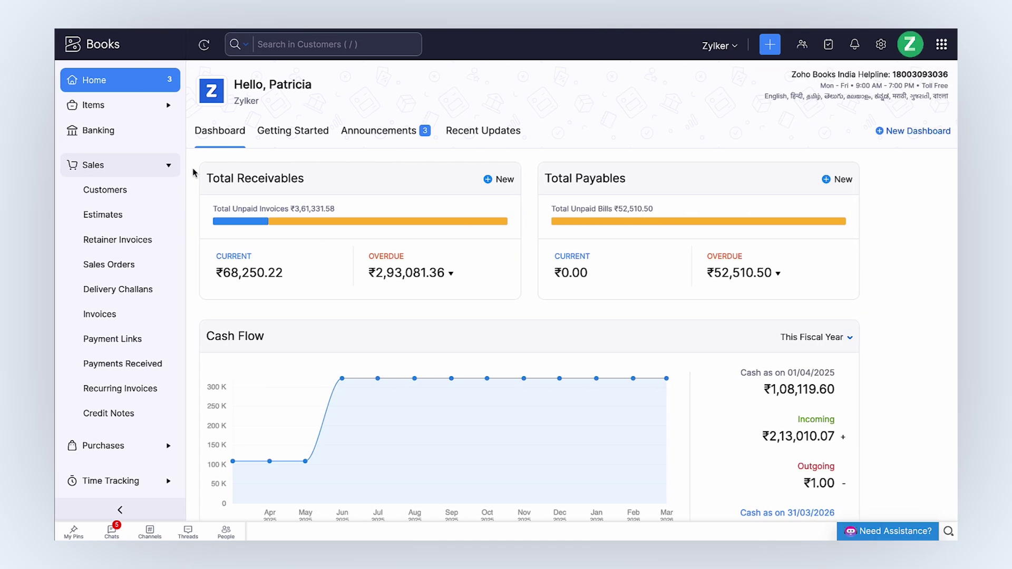
# Filter Payments Received to show only Customer Advance payments
pyautogui.click(155, 371)
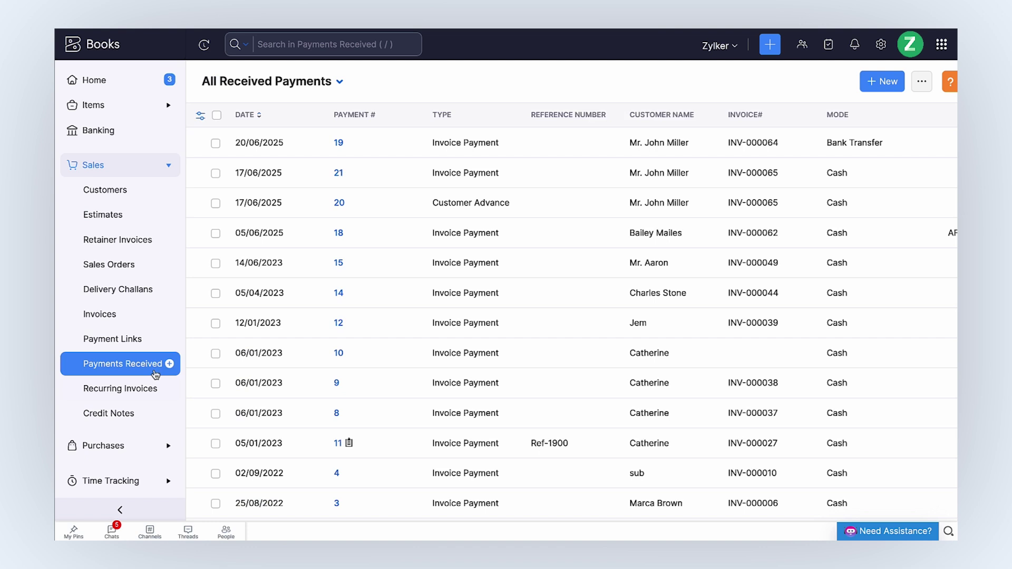
pyautogui.click(340, 83)
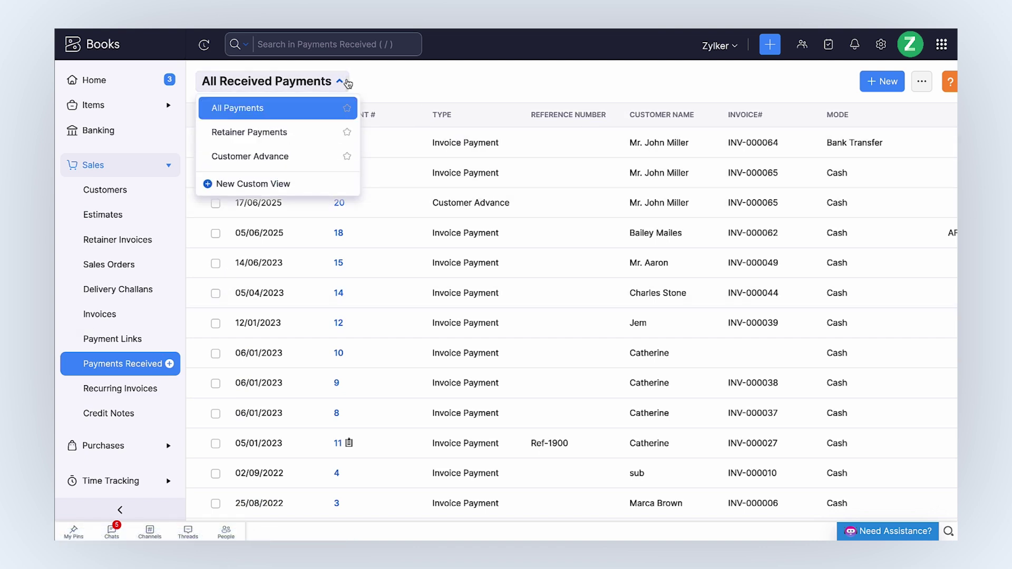
pyautogui.click(303, 157)
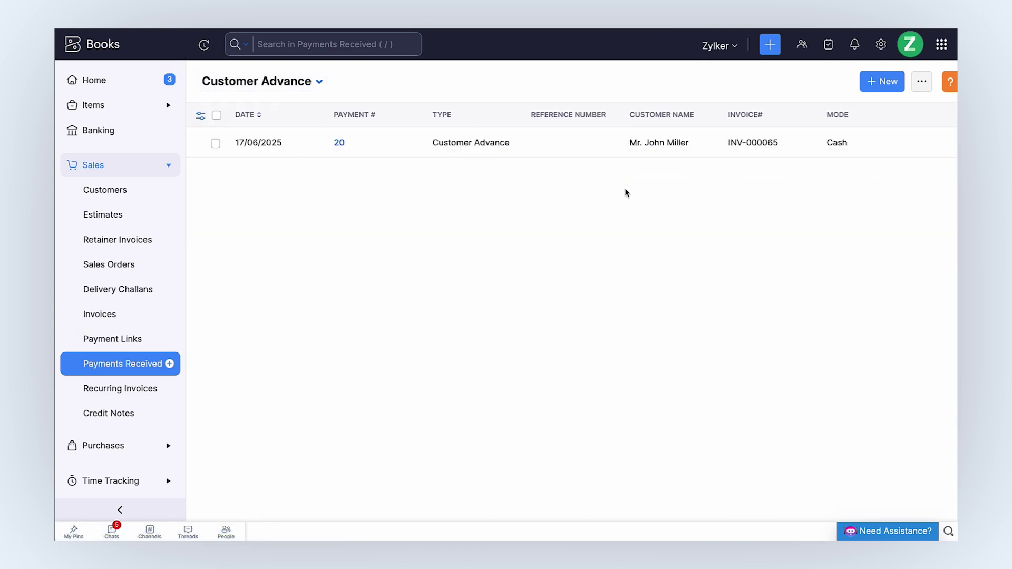
# Record a 2000 USD customer advance for the US customer, checking the exchange rate before saving
pyautogui.click(876, 87)
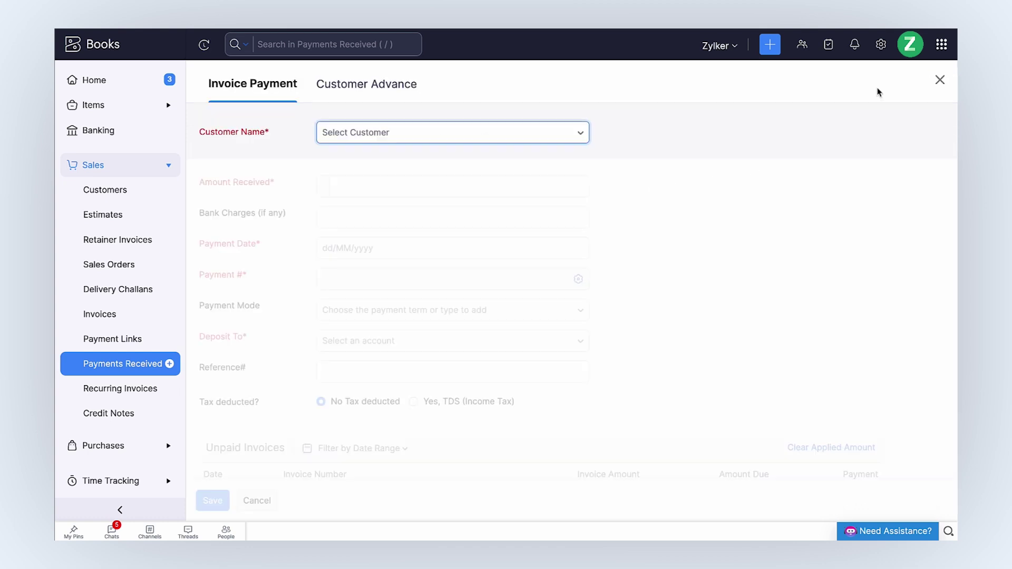
pyautogui.click(394, 97)
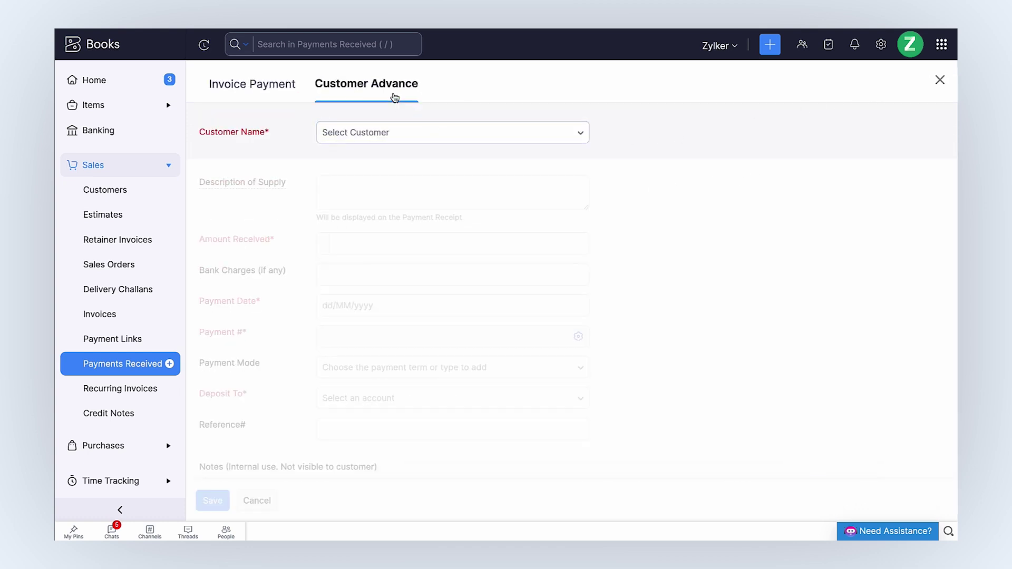
pyautogui.click(409, 132)
pyautogui.press('Return')
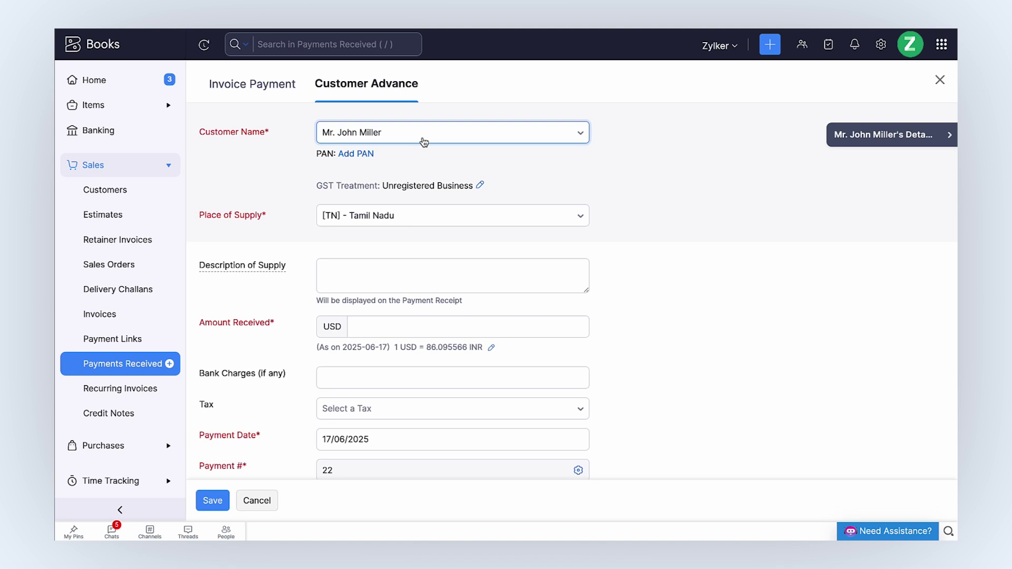
pyautogui.click(406, 327)
pyautogui.write('2000')
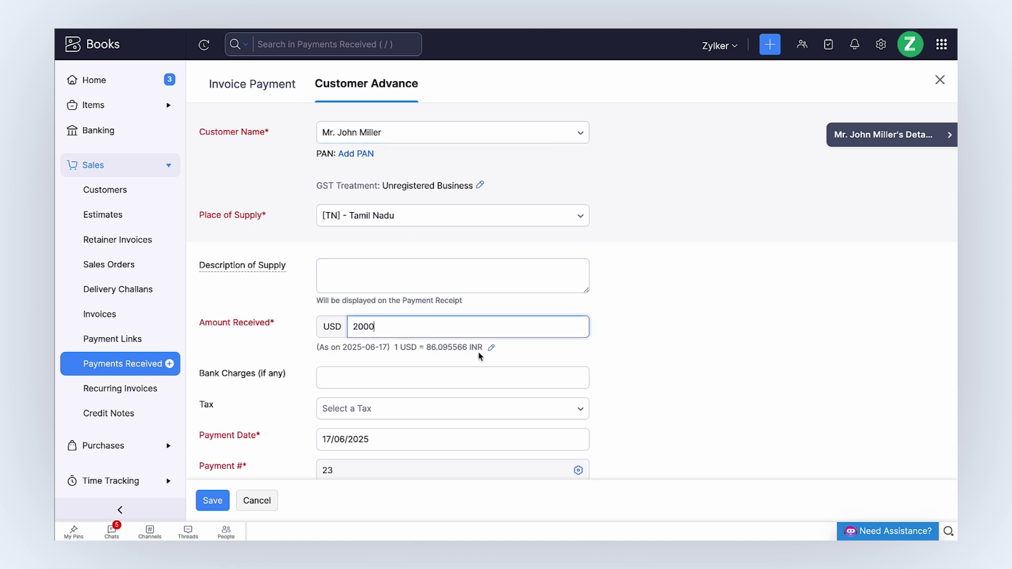
pyautogui.click(492, 349)
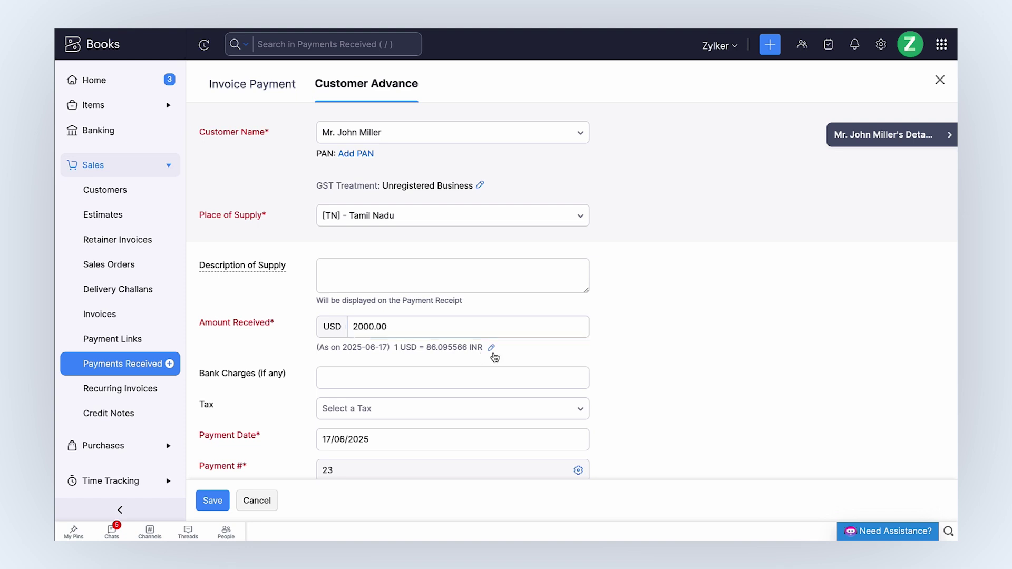
pyautogui.click(482, 375)
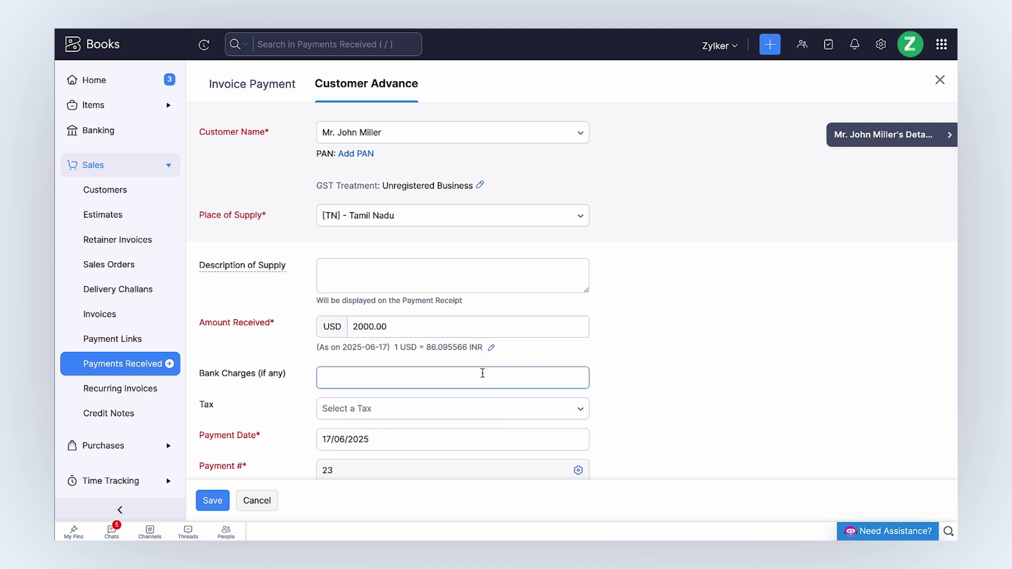
pyautogui.click(212, 501)
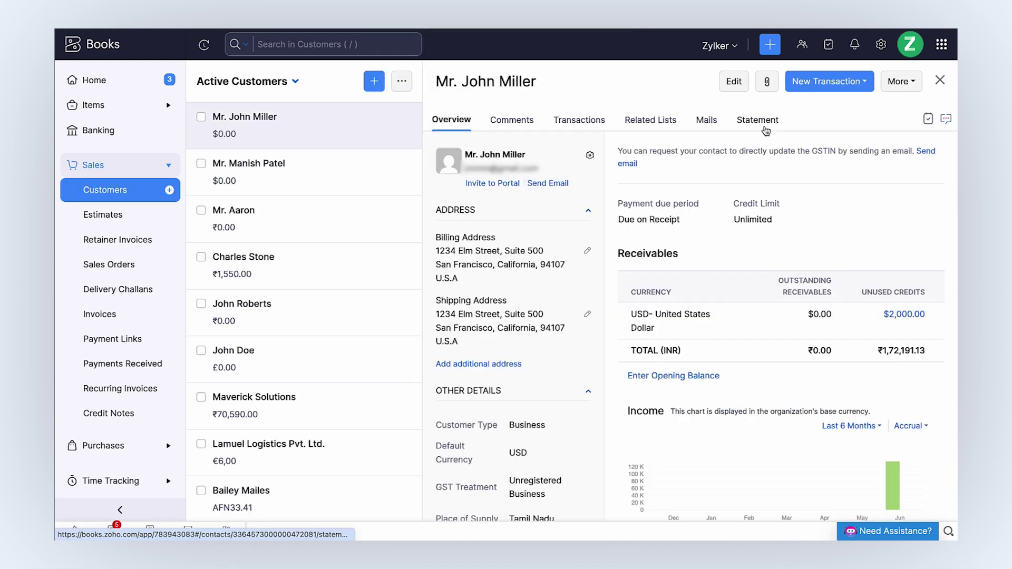
# Start a customer advance payment for the customer, then switch to the All Invoices list
pyautogui.click(831, 82)
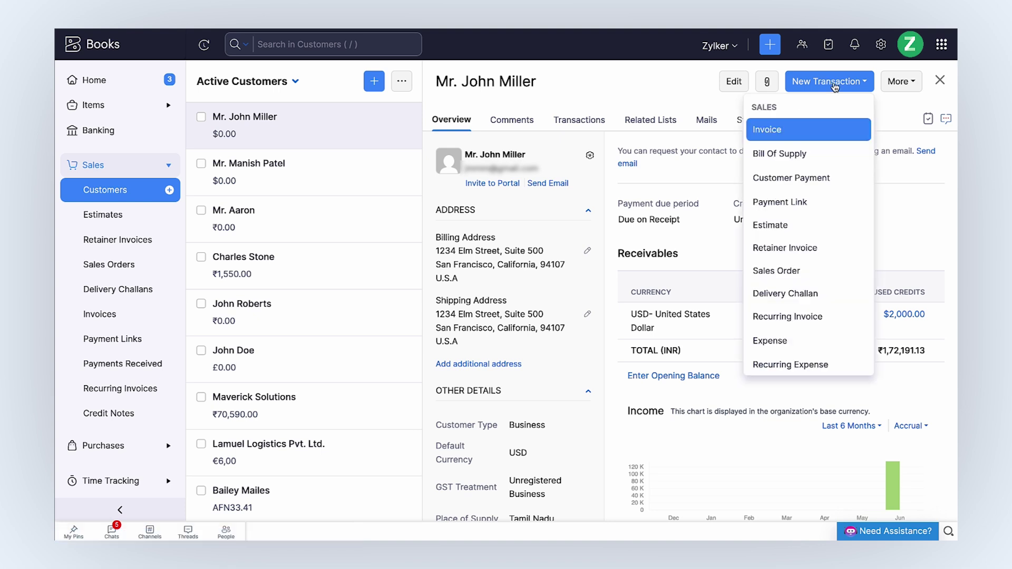
pyautogui.click(833, 182)
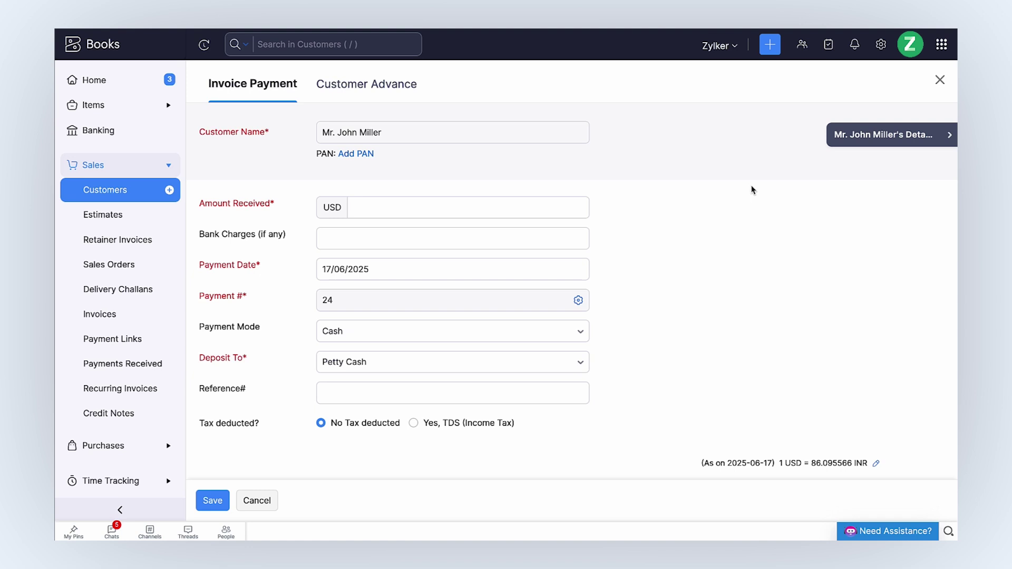
pyautogui.click(401, 94)
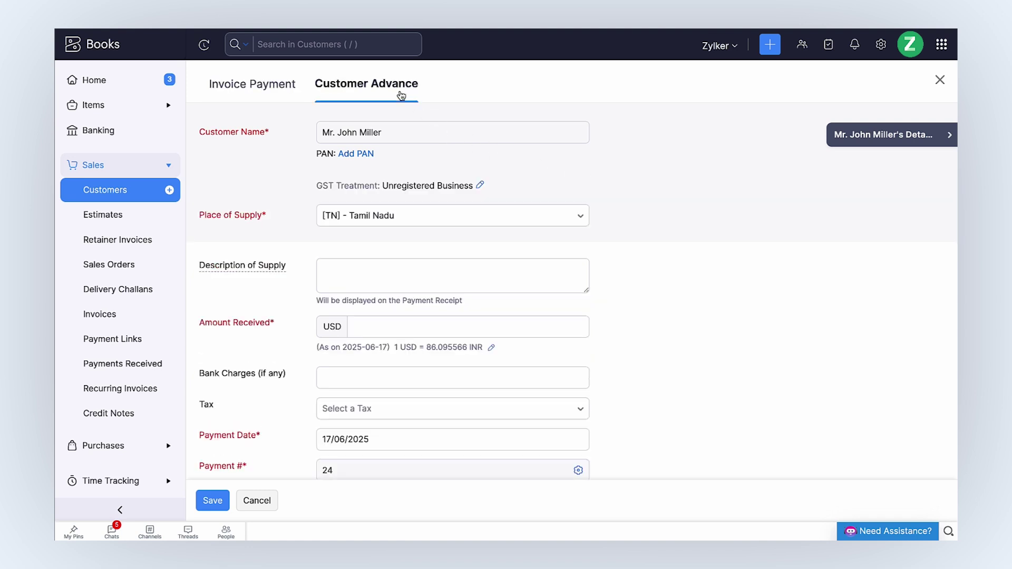
pyautogui.click(142, 321)
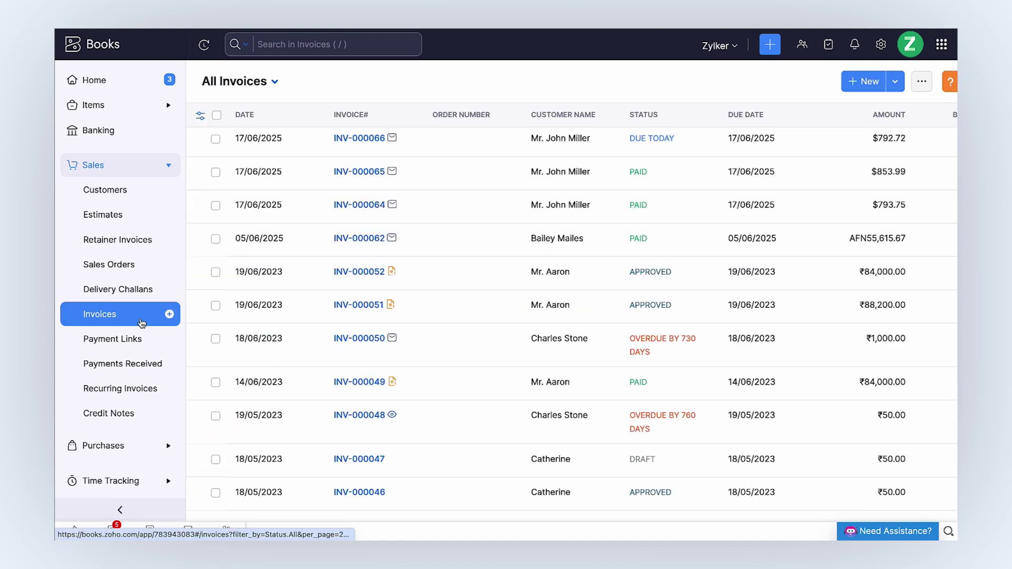
# Apply 792.72 of advance payment 23's credit to invoice INV-000066 and save
pyautogui.click(295, 154)
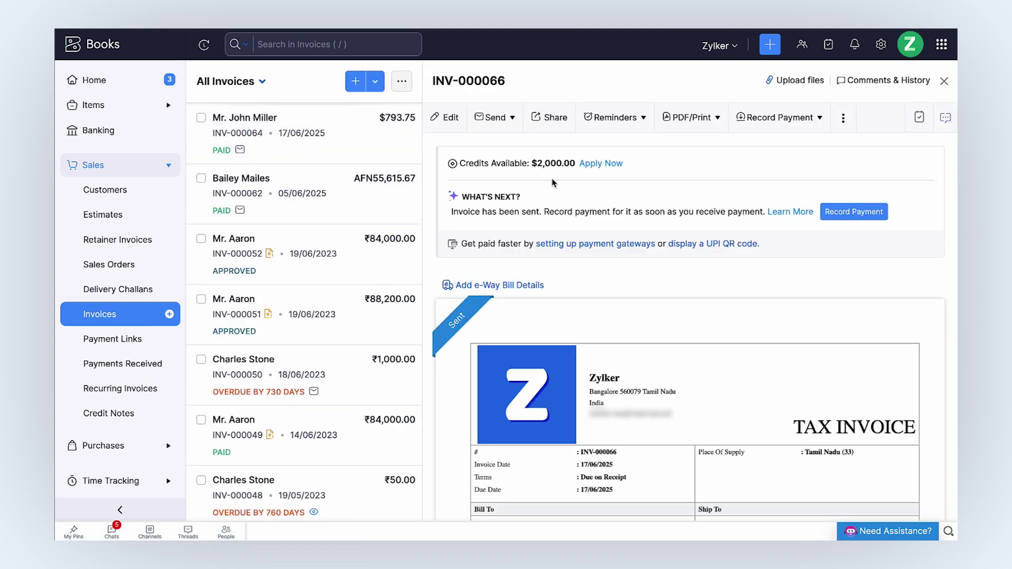
pyautogui.click(158, 364)
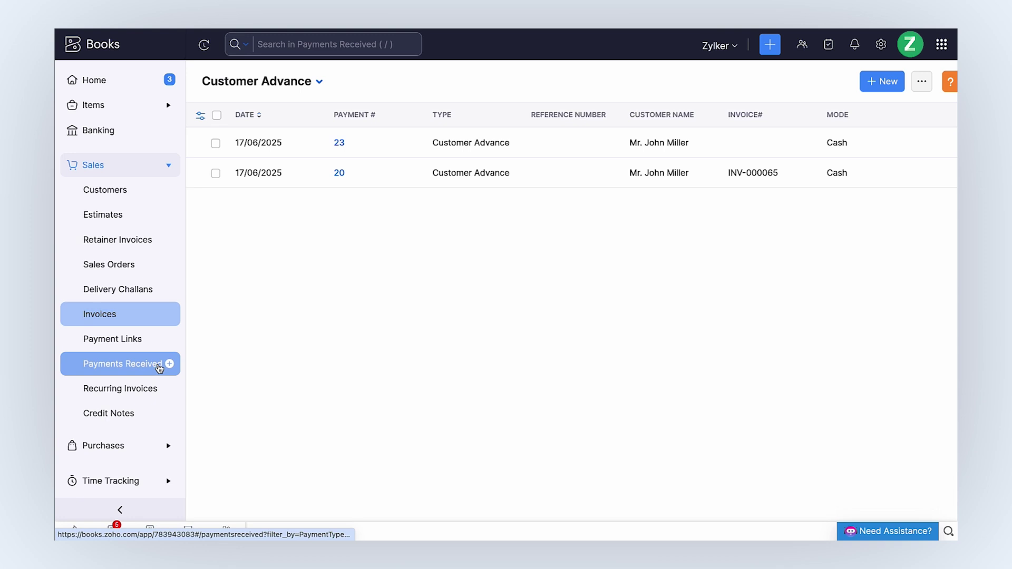
pyautogui.click(404, 151)
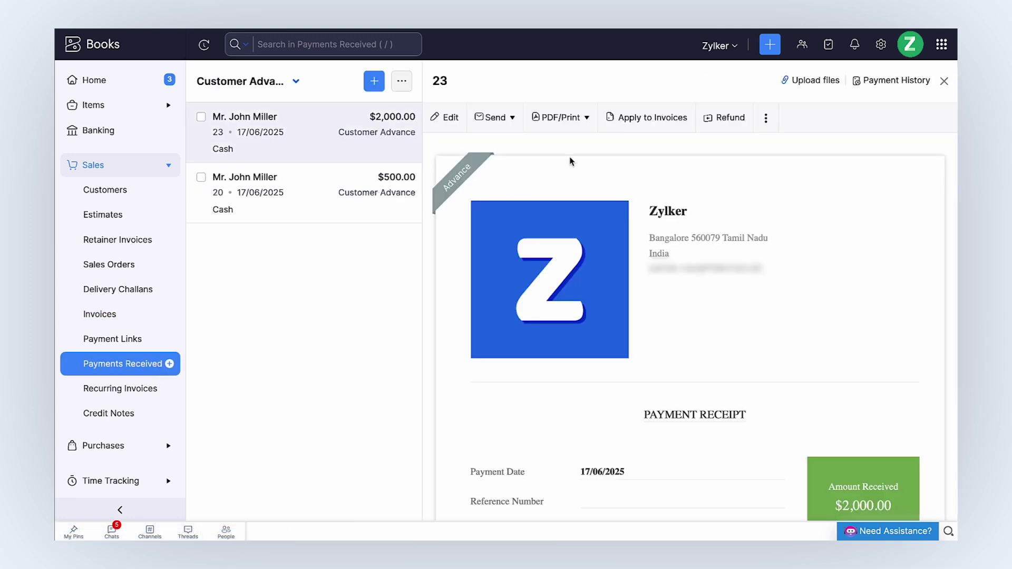
pyautogui.click(639, 117)
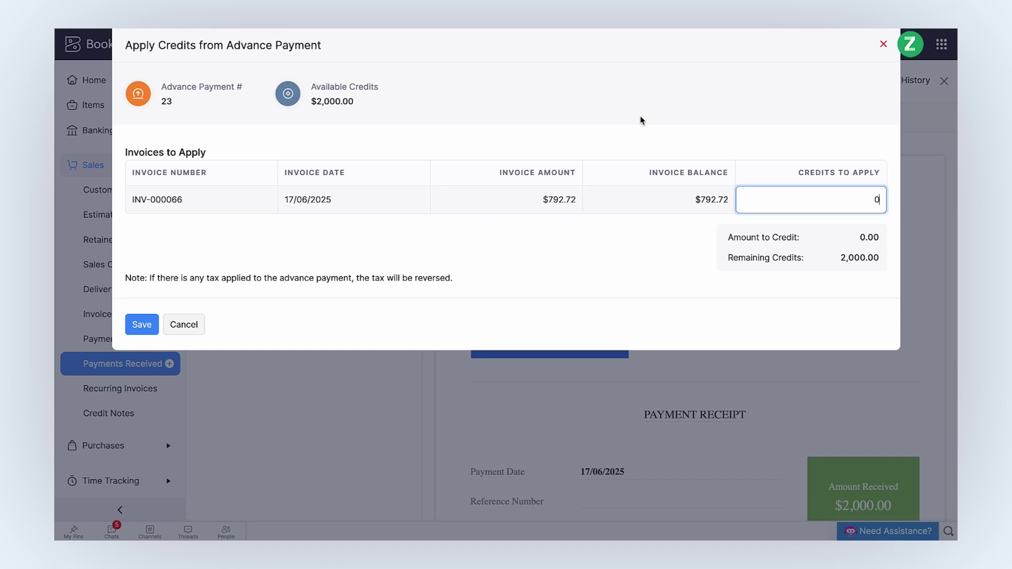
pyautogui.doubleClick(881, 204)
pyautogui.write('792.72')
pyautogui.click(142, 330)
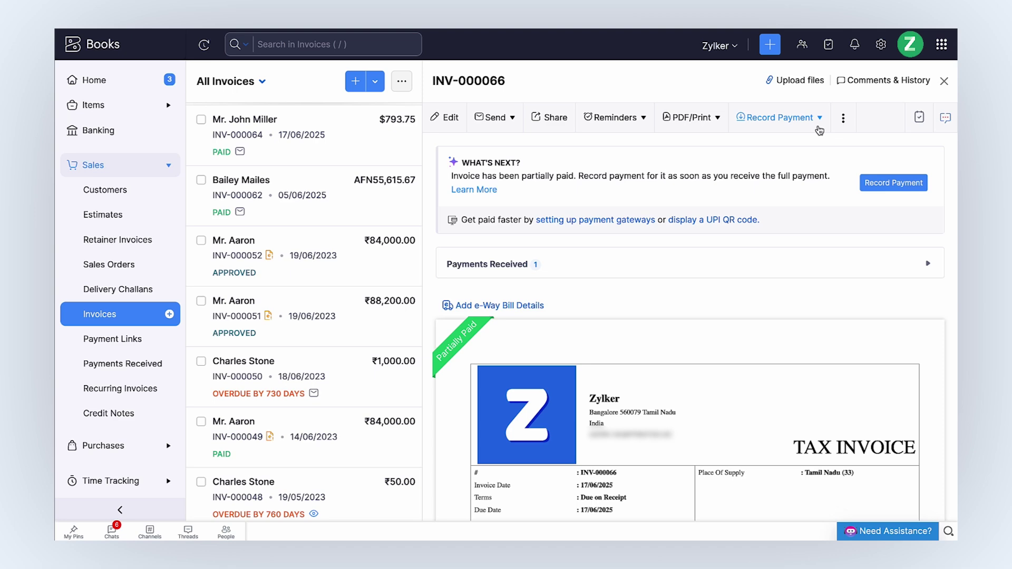
# Write off INV-000066's remaining balance, pasting an exchange rate difference as the reason
pyautogui.click(819, 118)
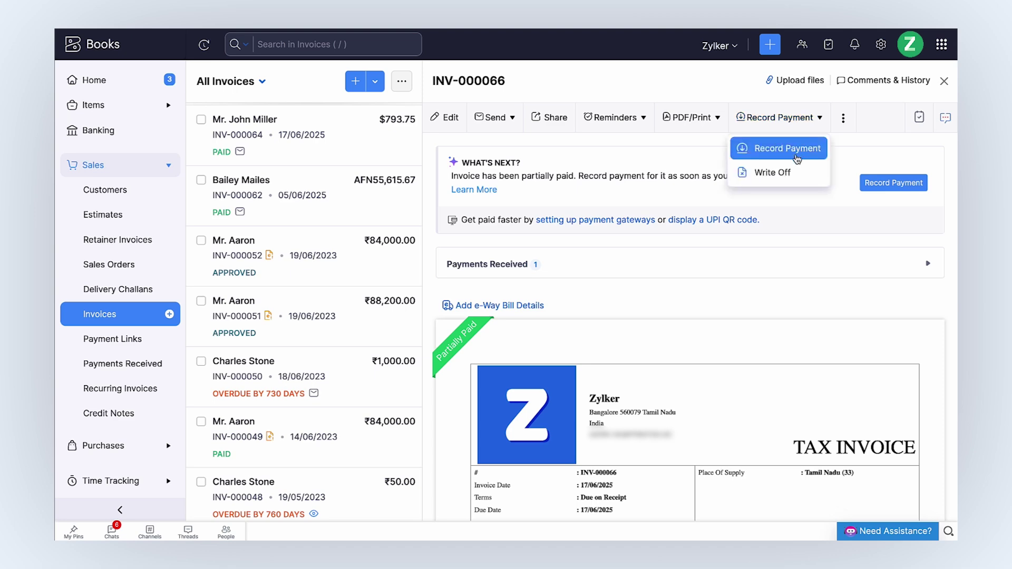
pyautogui.click(772, 173)
pyautogui.click(585, 138)
pyautogui.write('Exchange rate difference – non recoverable')
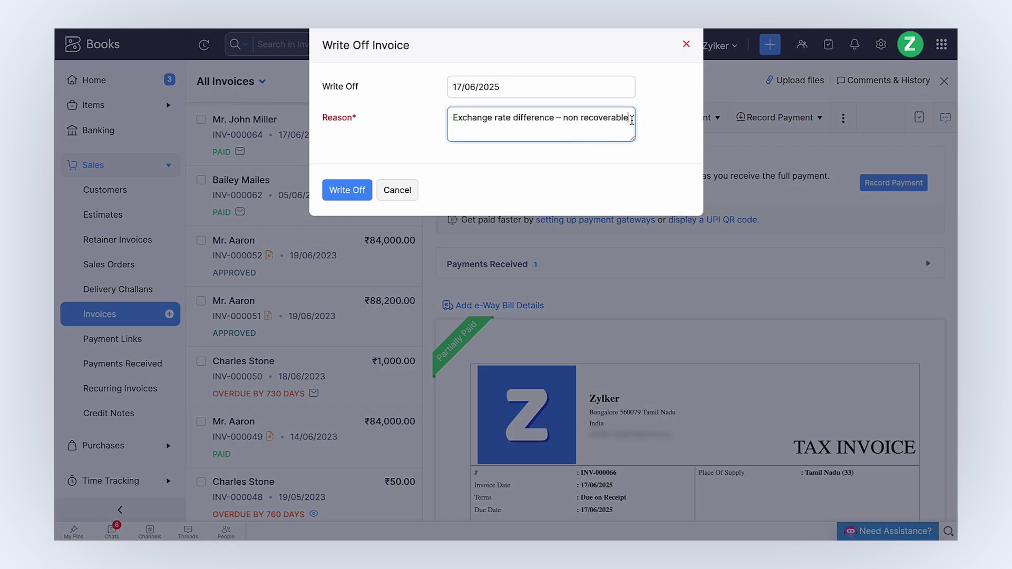
pyautogui.click(344, 195)
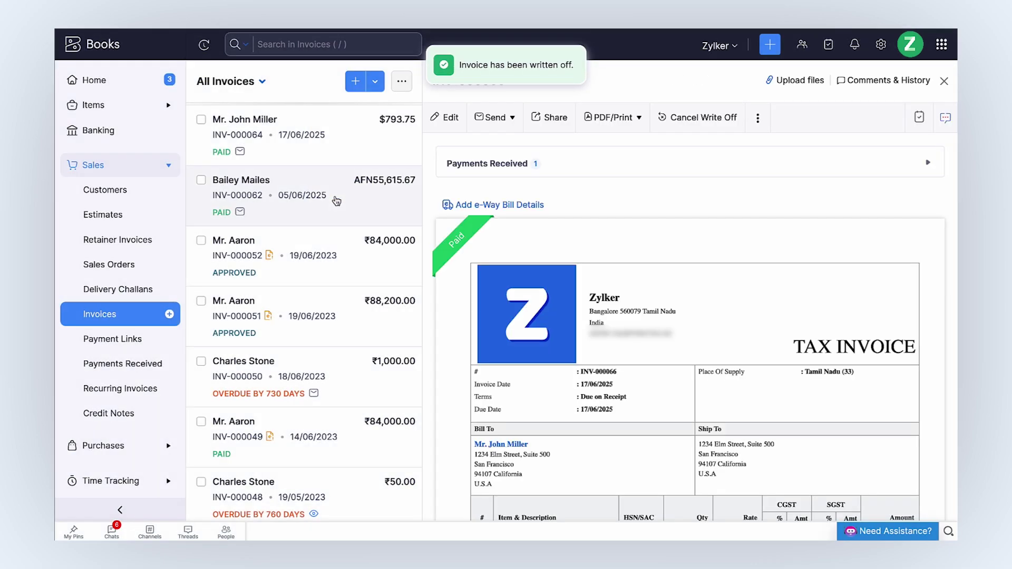
# Scroll down INV-000066 to review the 25,201.89 Bad Debt journal entry against Accounts Receivable
pyautogui.scroll(-10, 597, 344)
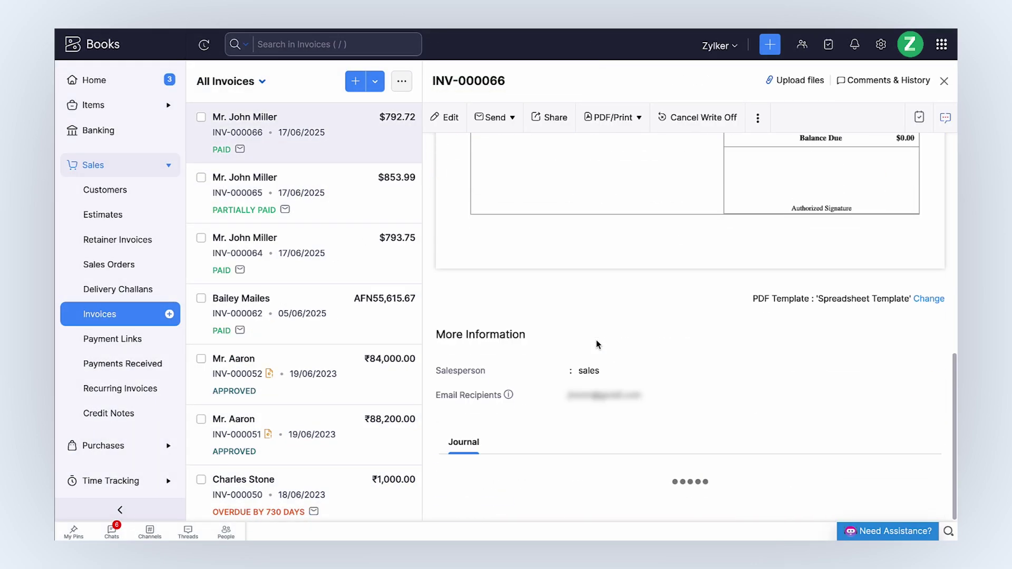
pyautogui.scroll(-5, 580, 406)
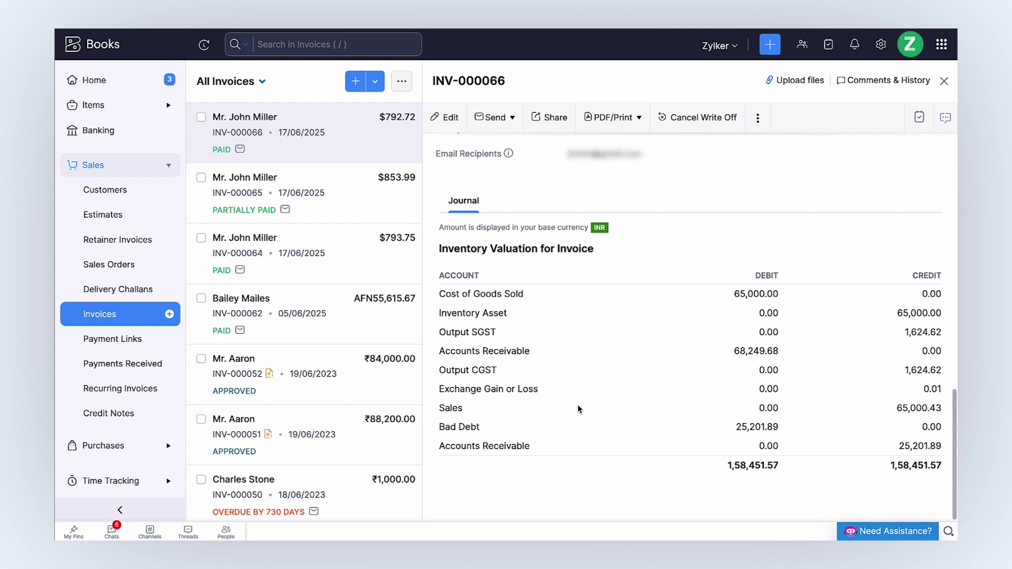